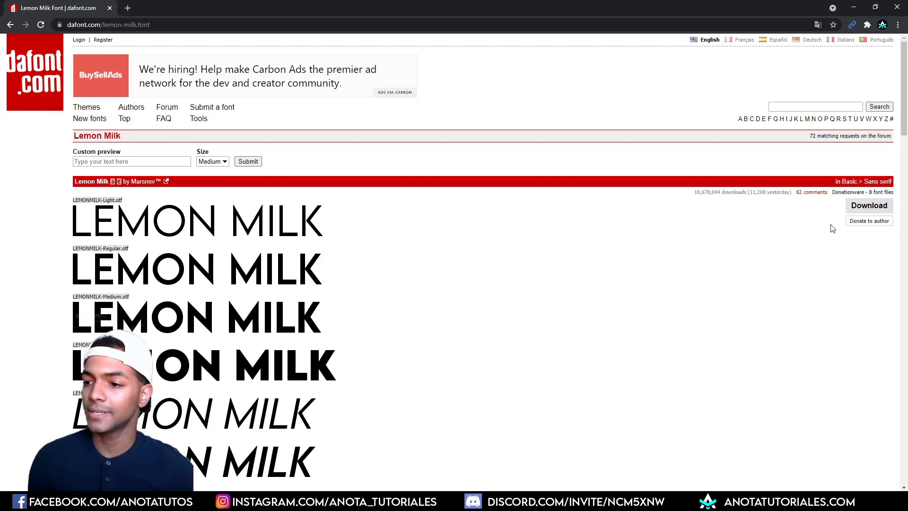
# Download the Lemon Milk font ZIP from its dafont.com page.
pyautogui.click(853, 211)
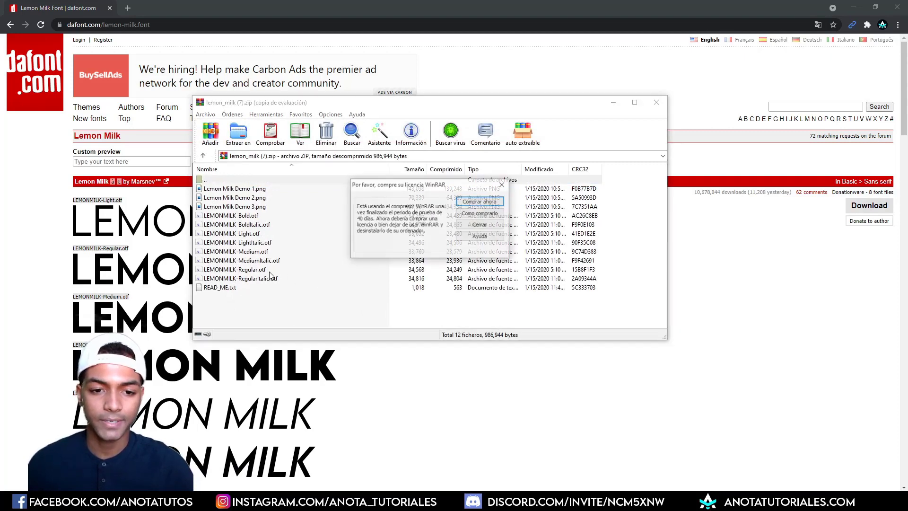
# Install LEMONMILK-Regular.otf from the WinRAR archive, then close the font preview and WinRAR.
pyautogui.click(501, 185)
pyautogui.click(219, 270)
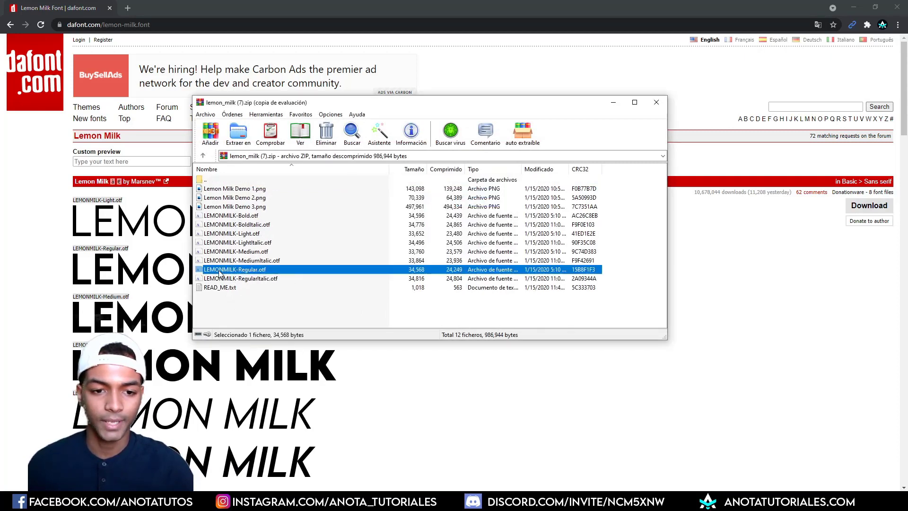
pyautogui.doubleClick(285, 270)
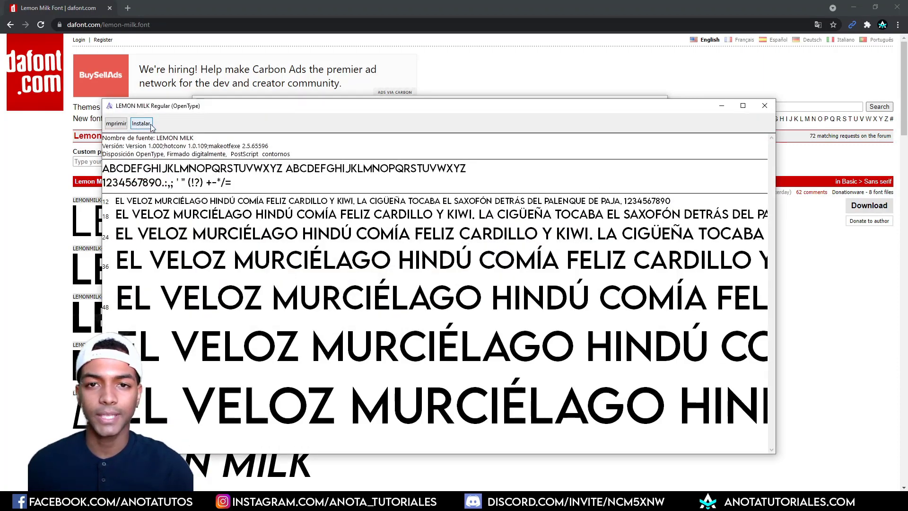
pyautogui.click(764, 105)
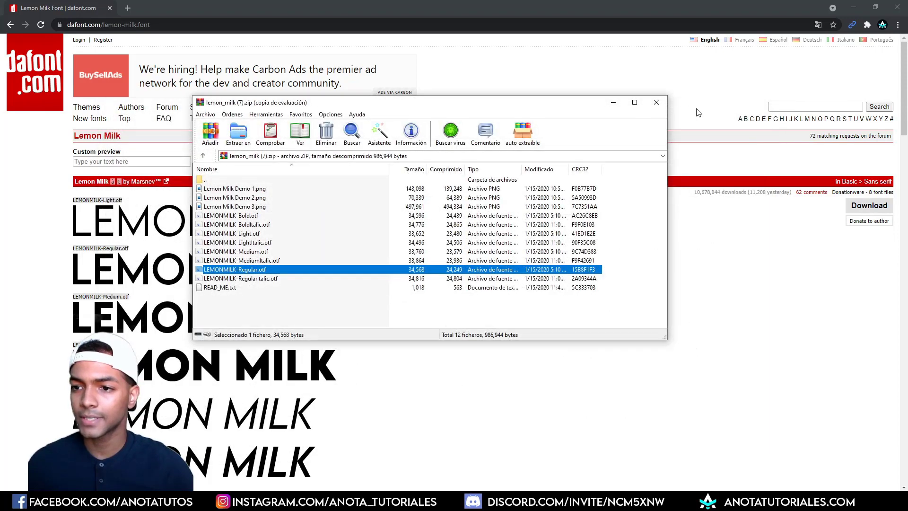
pyautogui.click(654, 105)
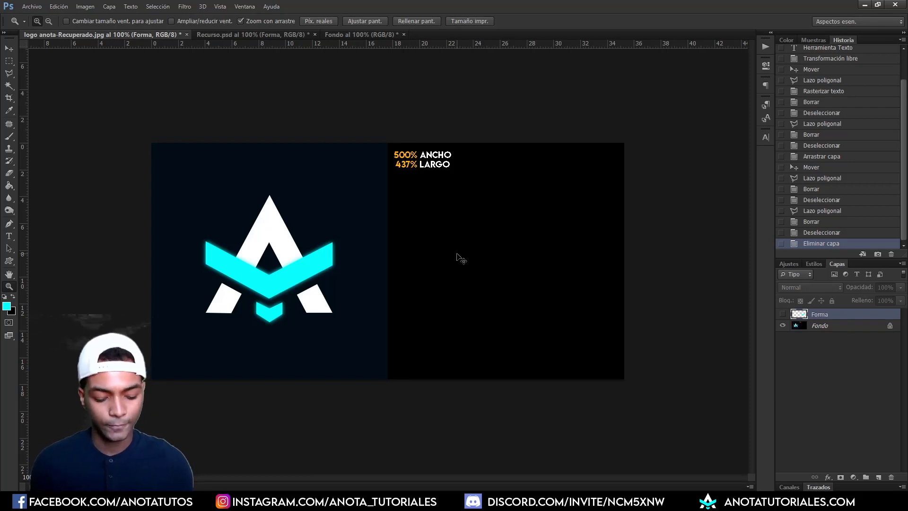
pyautogui.hotkey('ctrl', 'n')
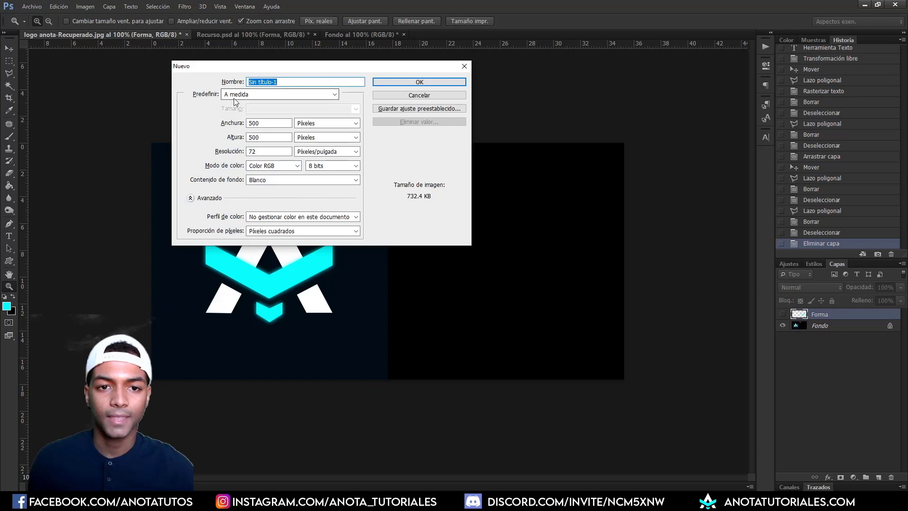
pyautogui.write('Fondo')
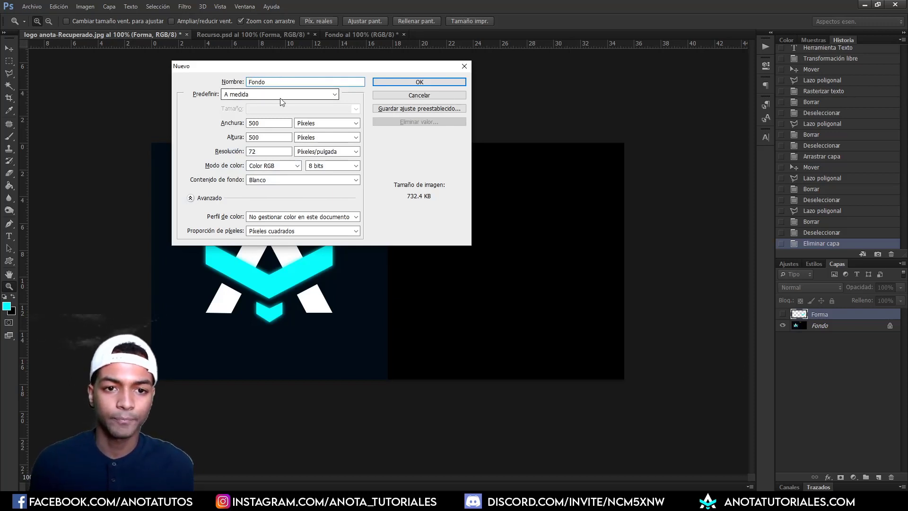
pyautogui.doubleClick(268, 123)
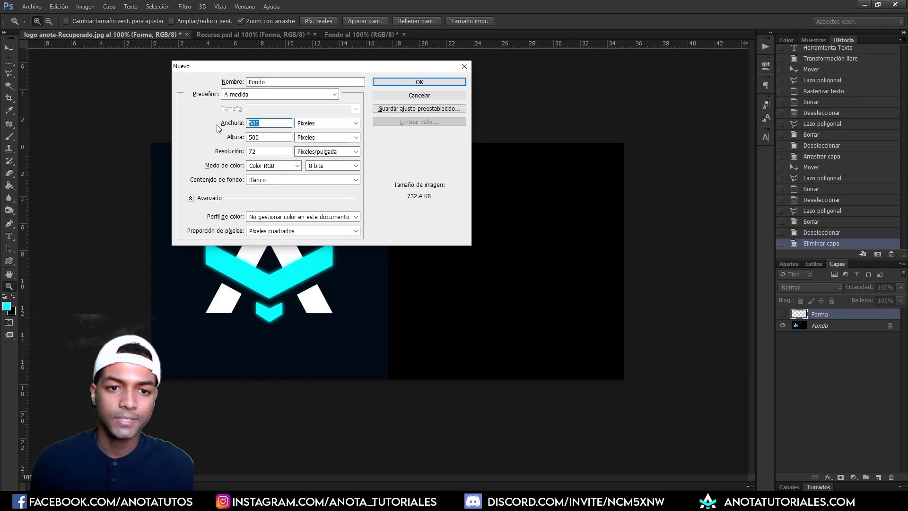
pyautogui.press('Tab')
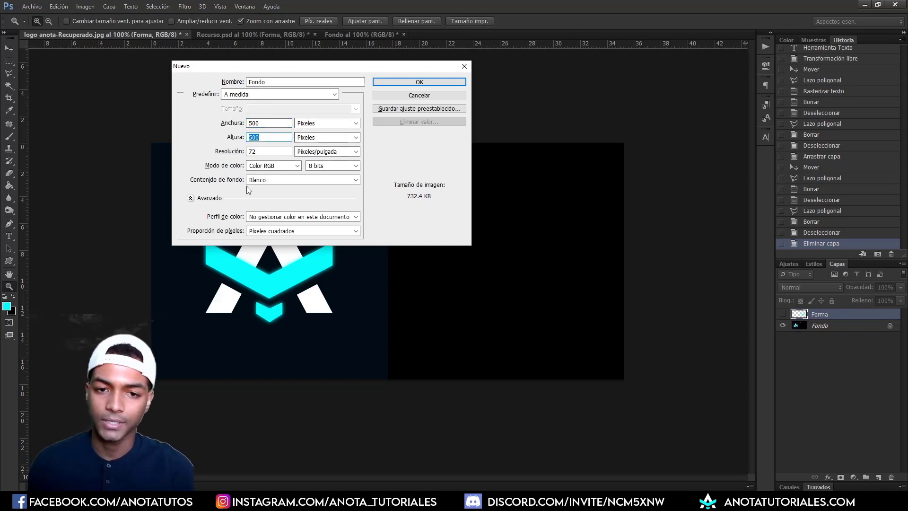
pyautogui.click(420, 96)
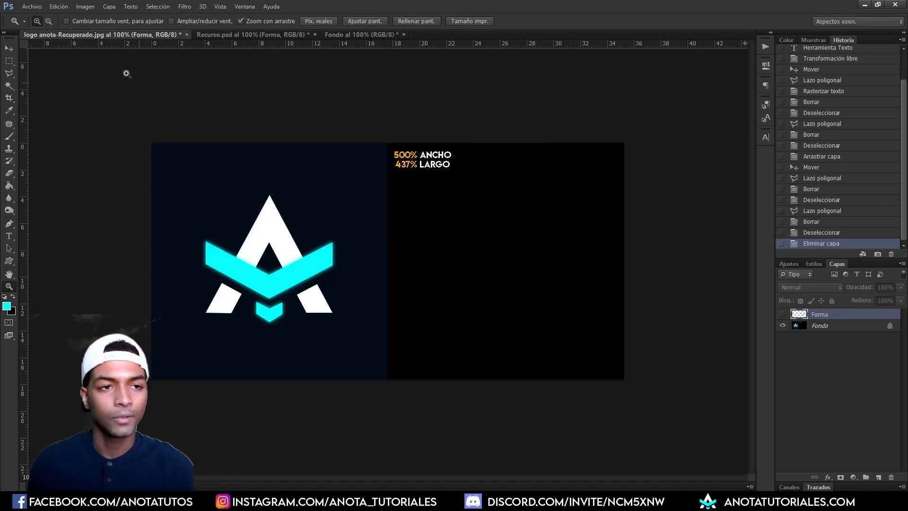
pyautogui.click(31, 7)
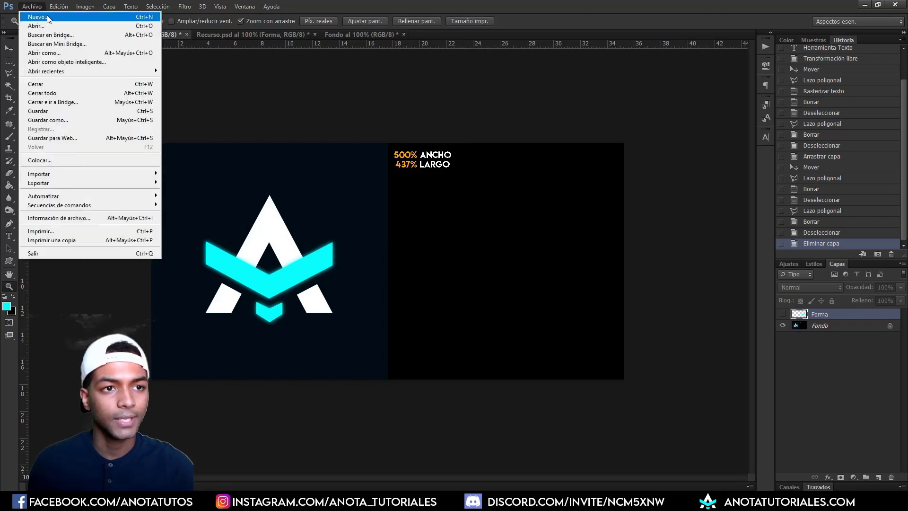
pyautogui.click(37, 17)
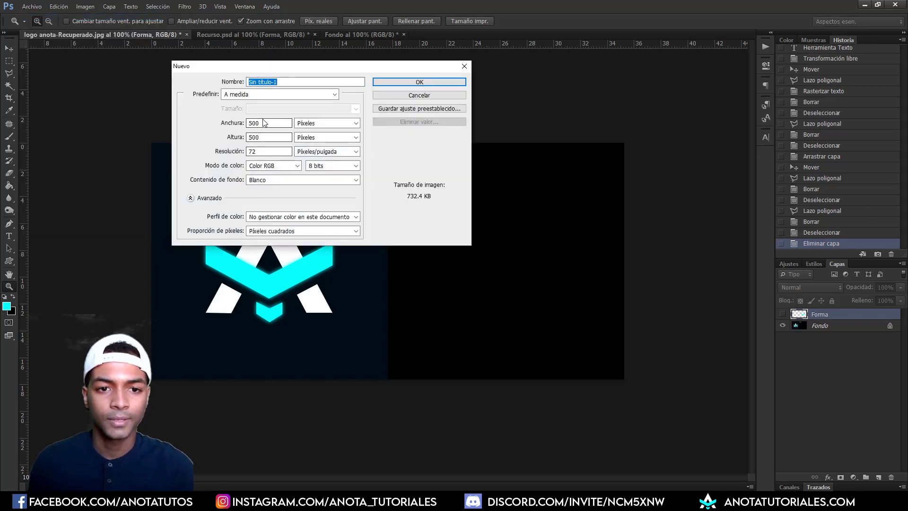
pyautogui.click(418, 95)
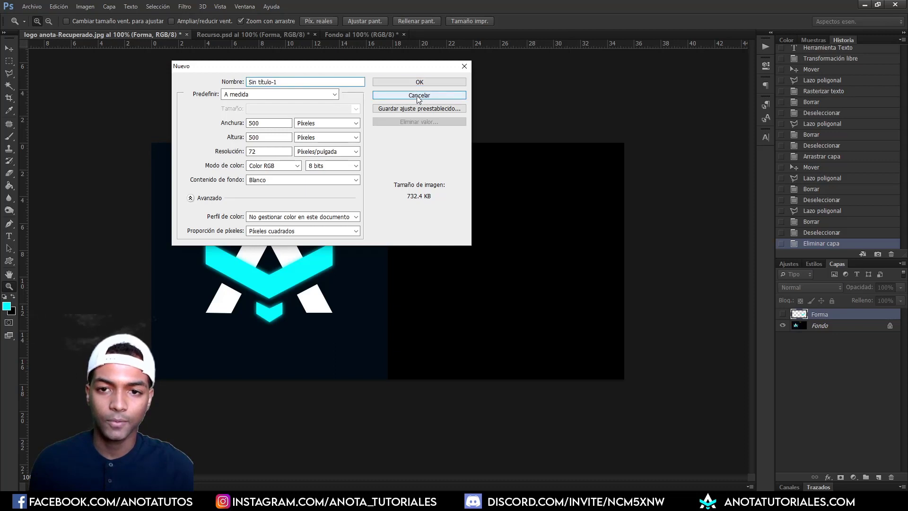
pyautogui.click(417, 95)
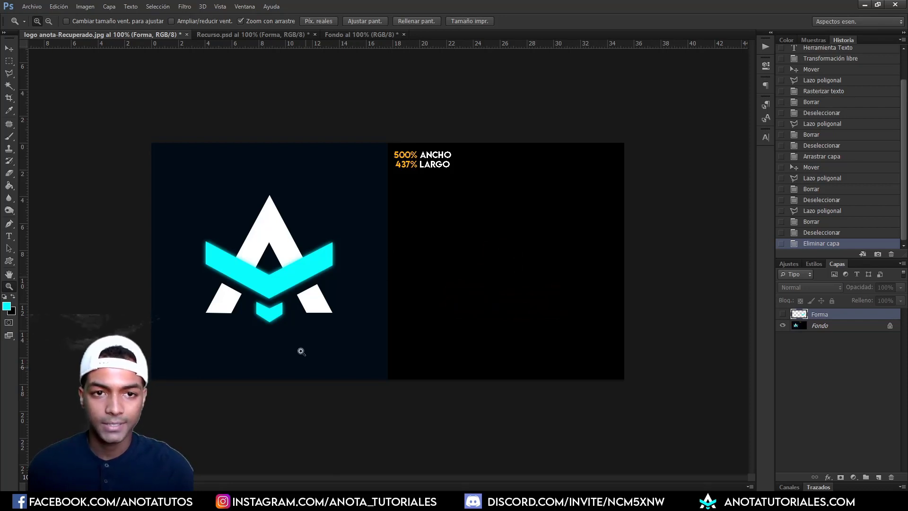
# Hide the Forma chevron layer in Recurso.psd and return to the logo anota document.
pyautogui.click(255, 35)
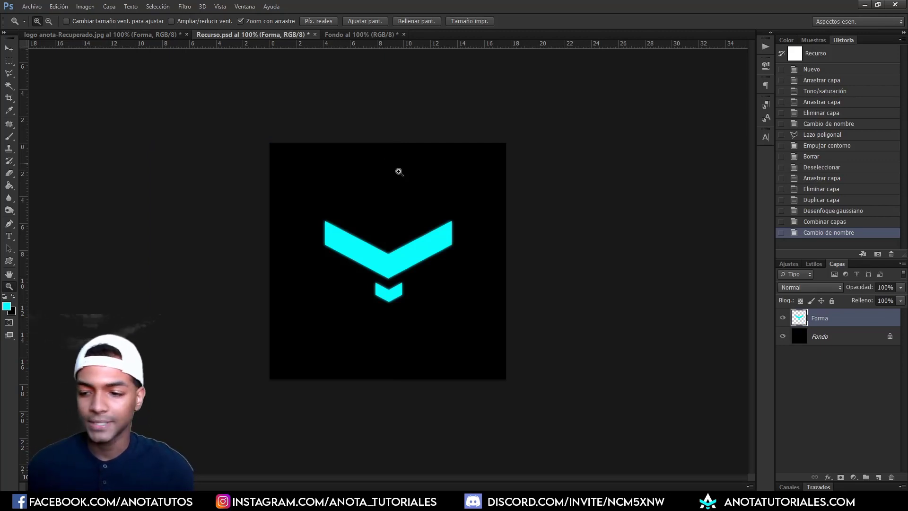
pyautogui.click(782, 318)
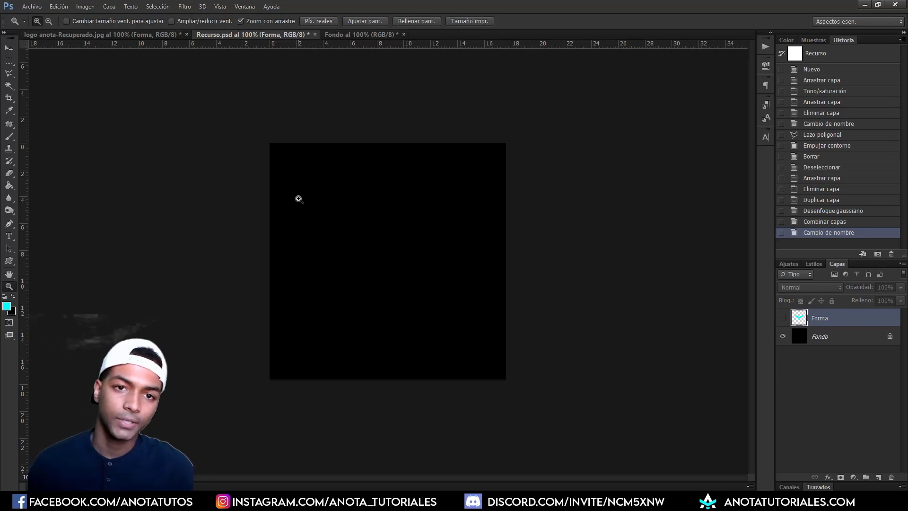
pyautogui.click(110, 32)
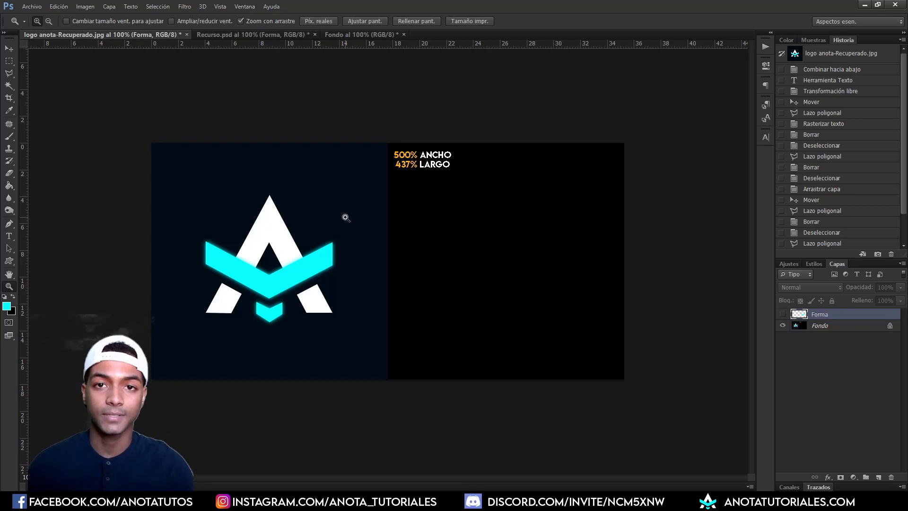
# Type a white Lemon Milk Medium letter 'a' on the canvas's black half.
pyautogui.click(9, 236)
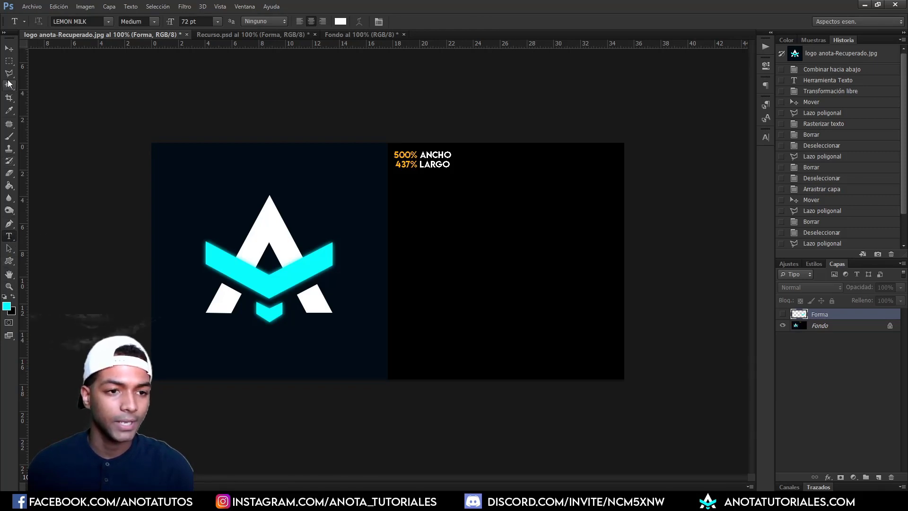
pyautogui.click(489, 247)
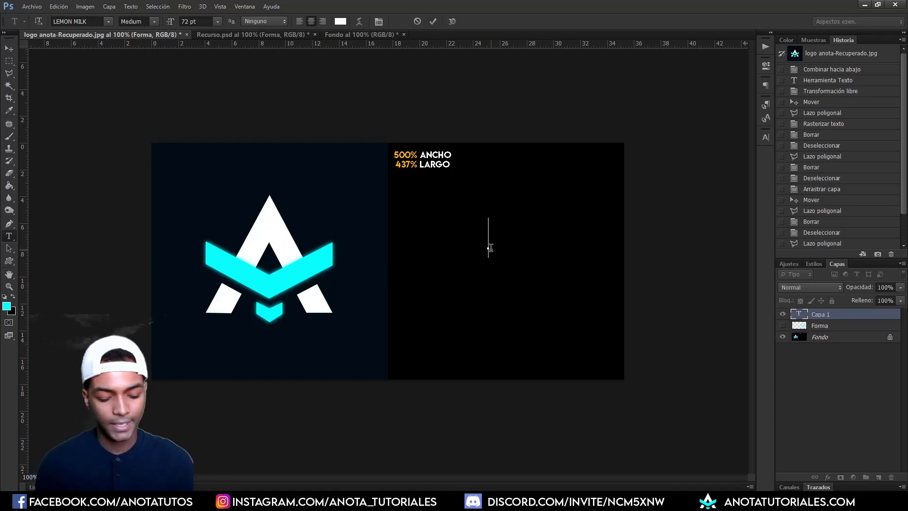
pyautogui.write('a')
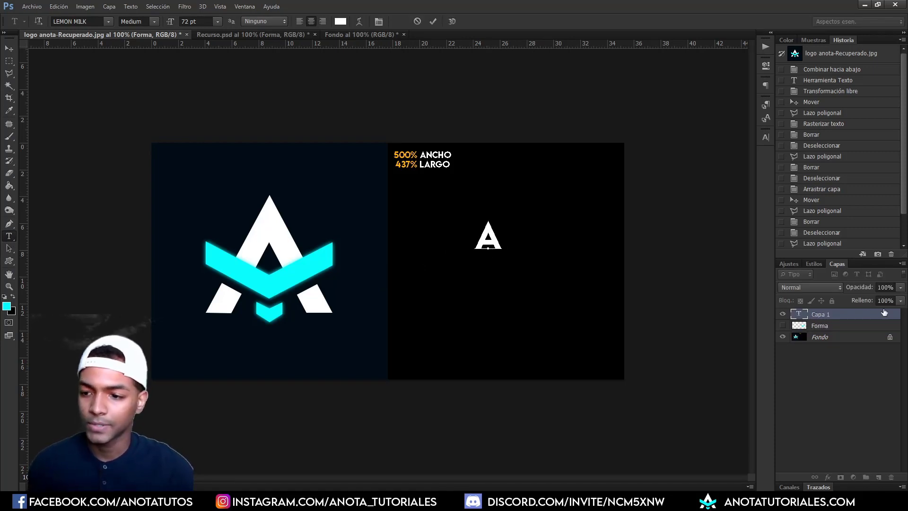
pyautogui.click(857, 319)
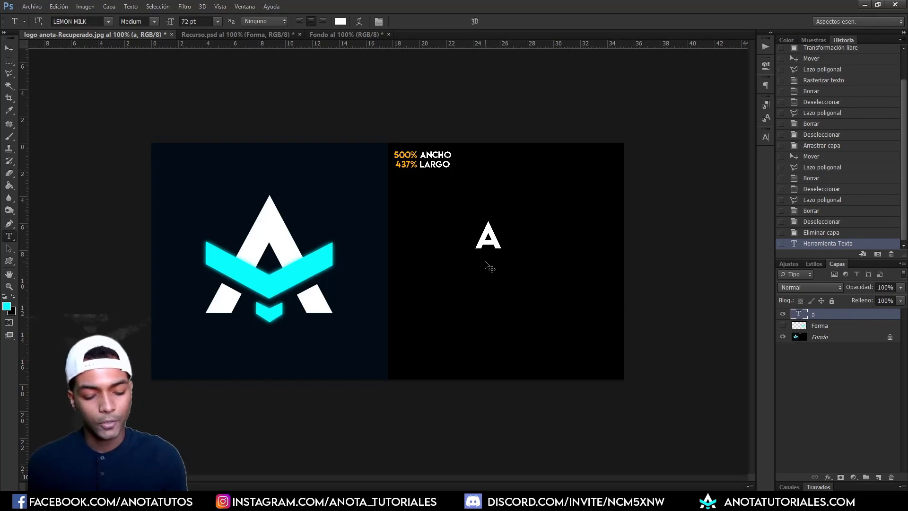
# Free-transform the A to 500% width and 437% height and centre it in the black area.
pyautogui.click(61, 8)
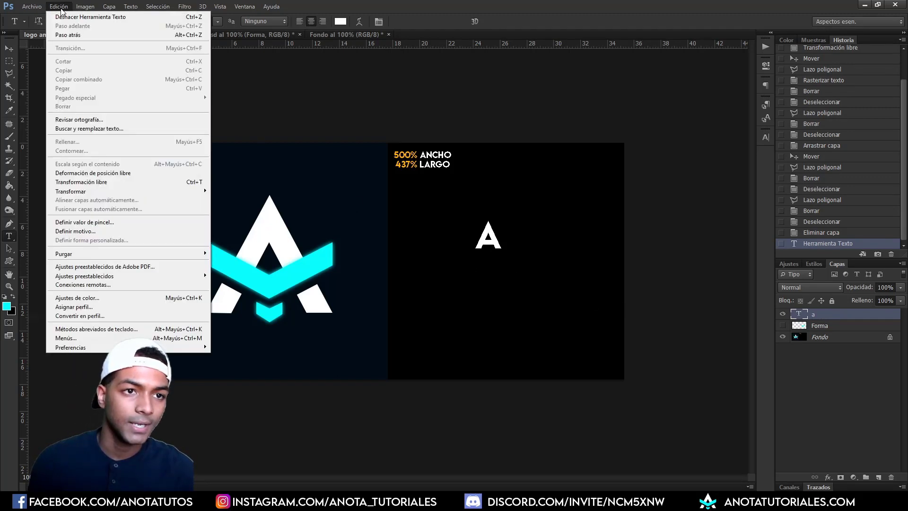
pyautogui.click(142, 184)
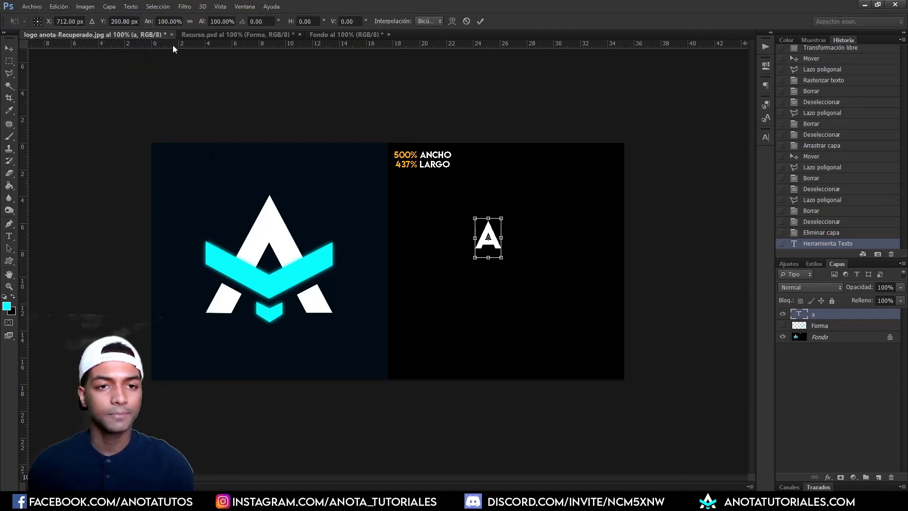
pyautogui.click(149, 21)
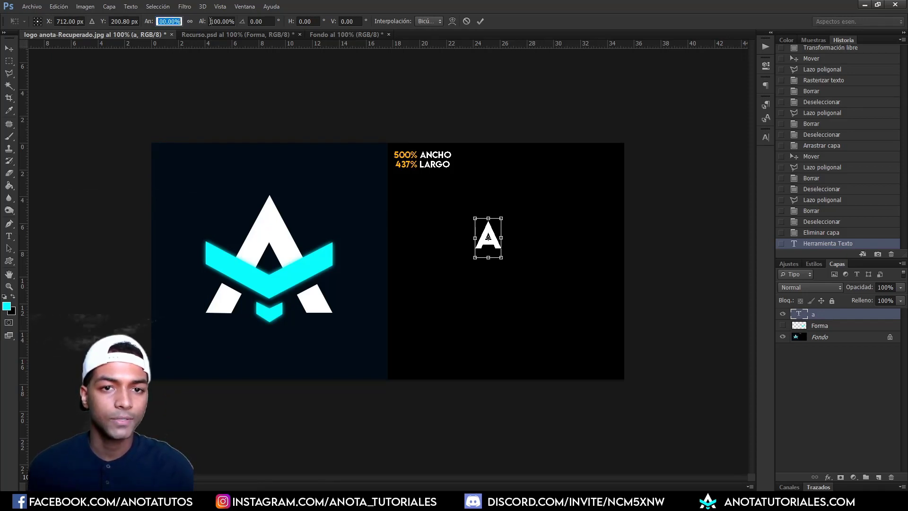
pyautogui.write('500')
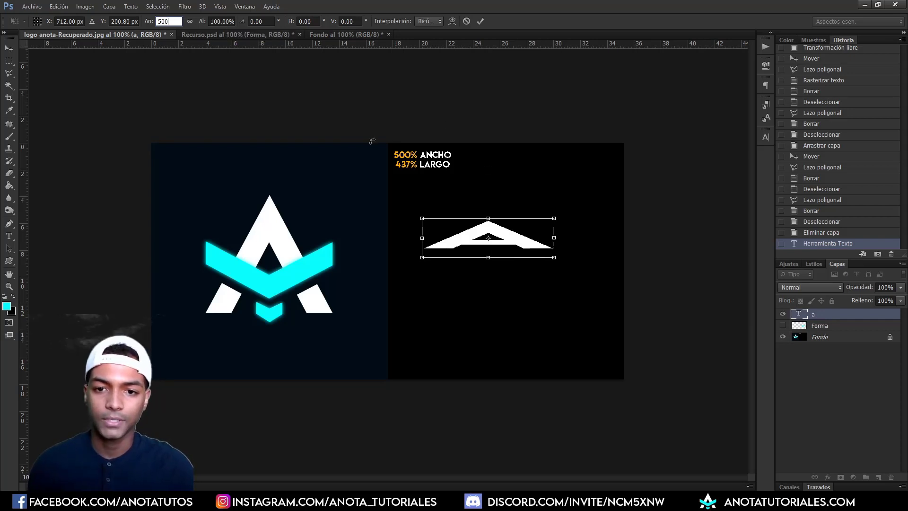
pyautogui.press('Return')
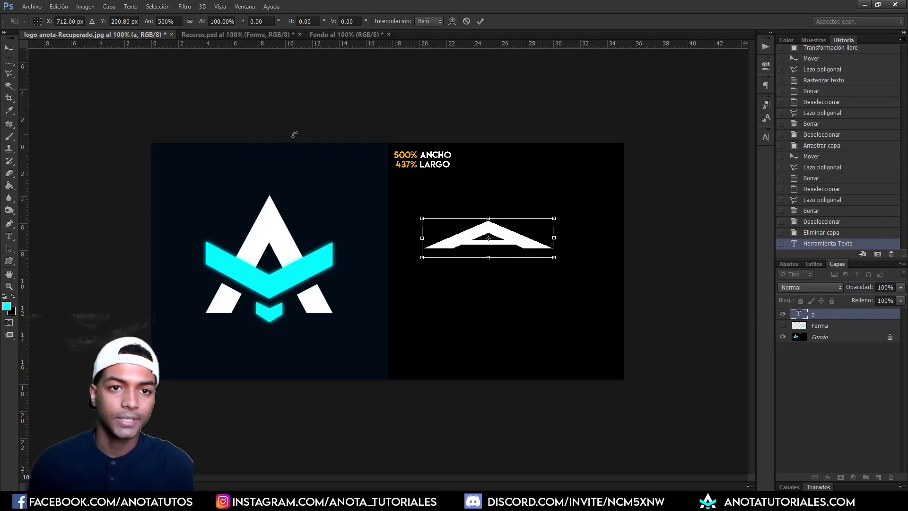
pyautogui.click(222, 21)
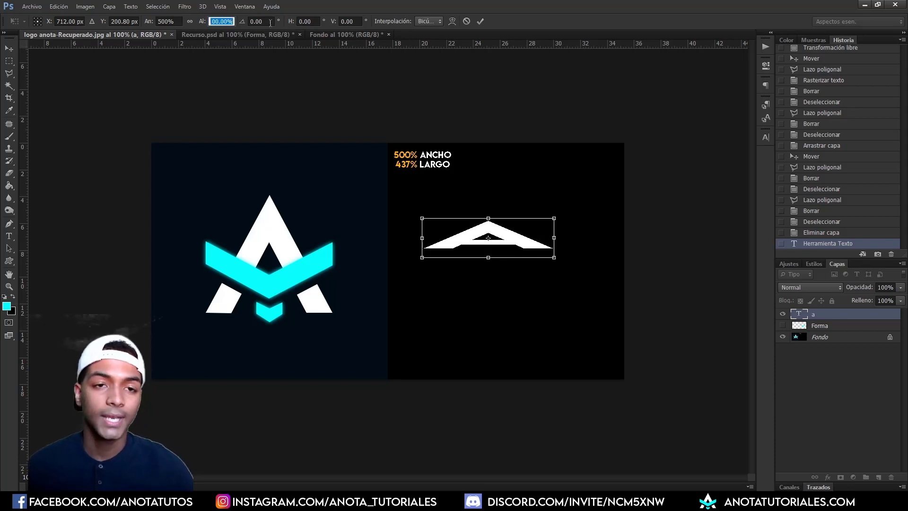
pyautogui.write('43')
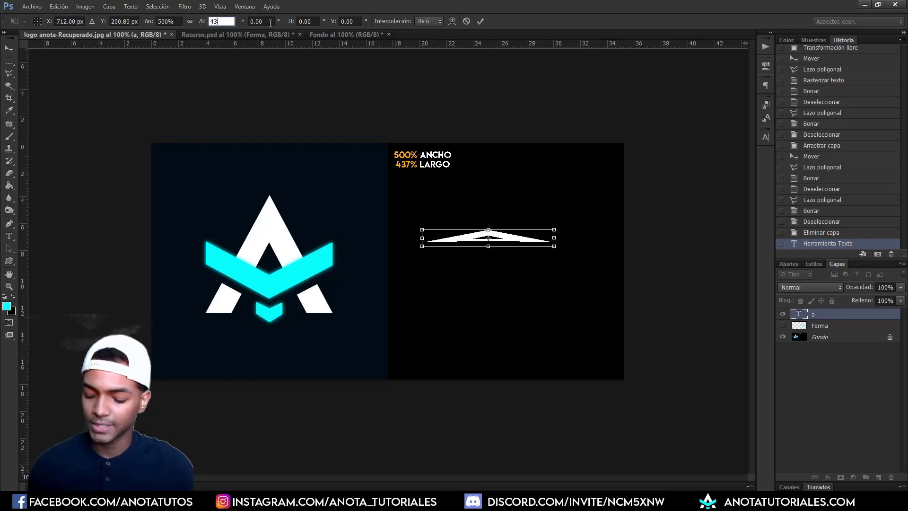
pyautogui.write('7')
pyautogui.press('Return')
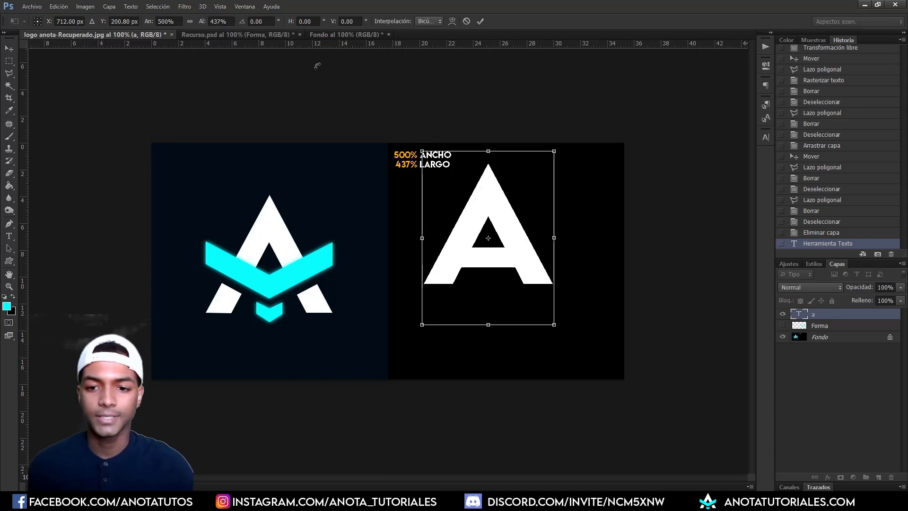
pyautogui.moveTo(488, 202); pyautogui.dragTo(515, 234)
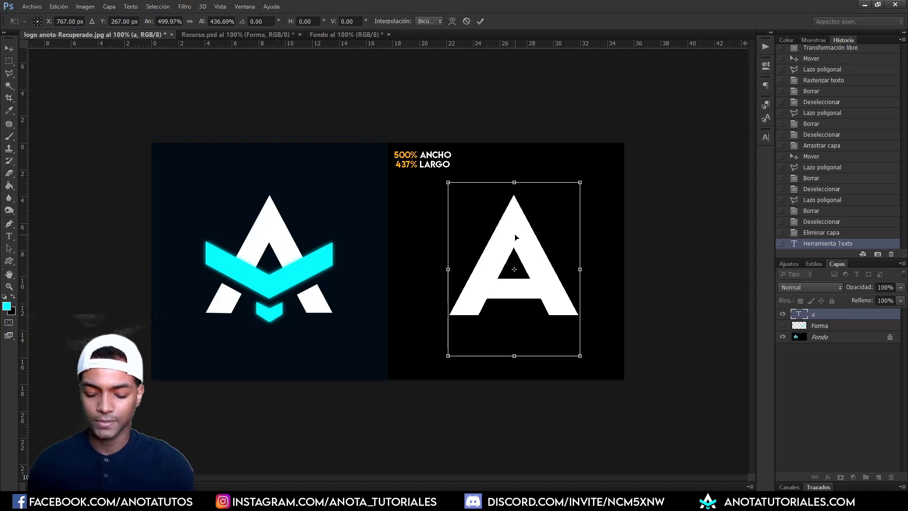
pyautogui.press('Return')
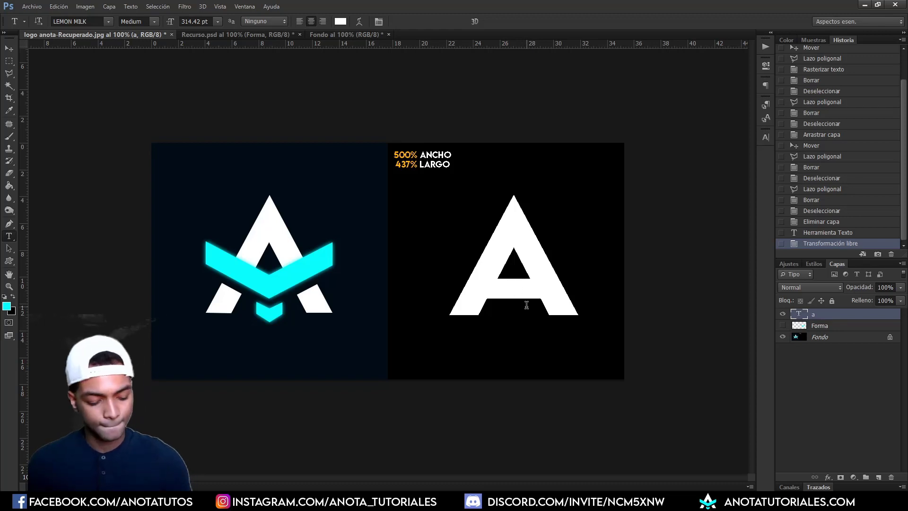
# Zoom in on the A and rasterize the 'a' text layer.
pyautogui.click(9, 286)
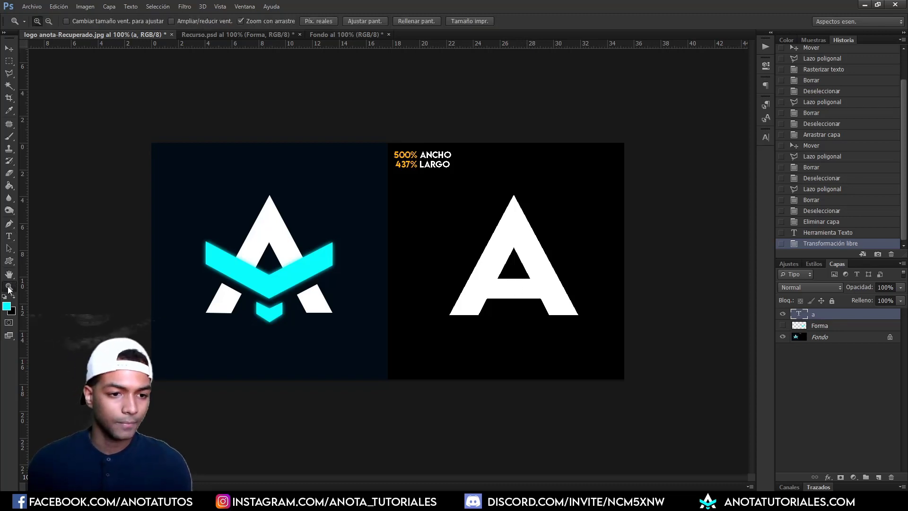
pyautogui.click(525, 307)
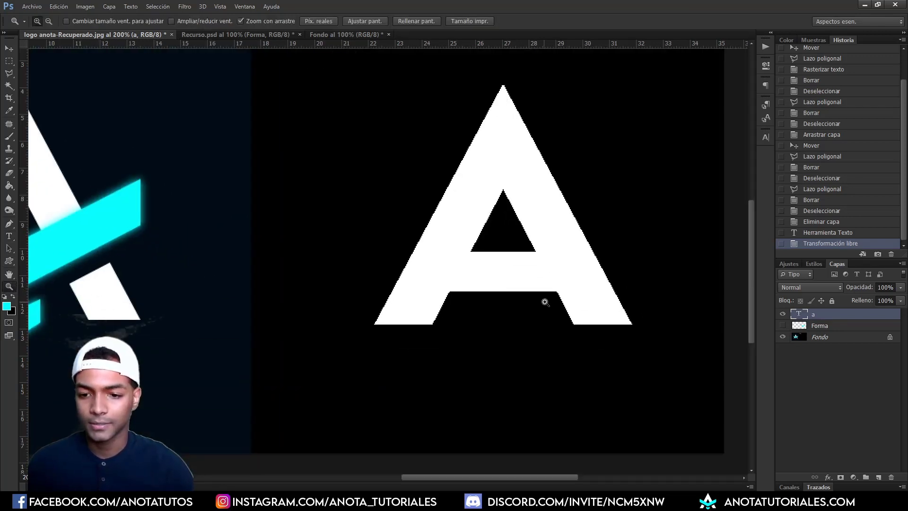
pyautogui.moveTo(552, 224); pyautogui.dragTo(489, 293)
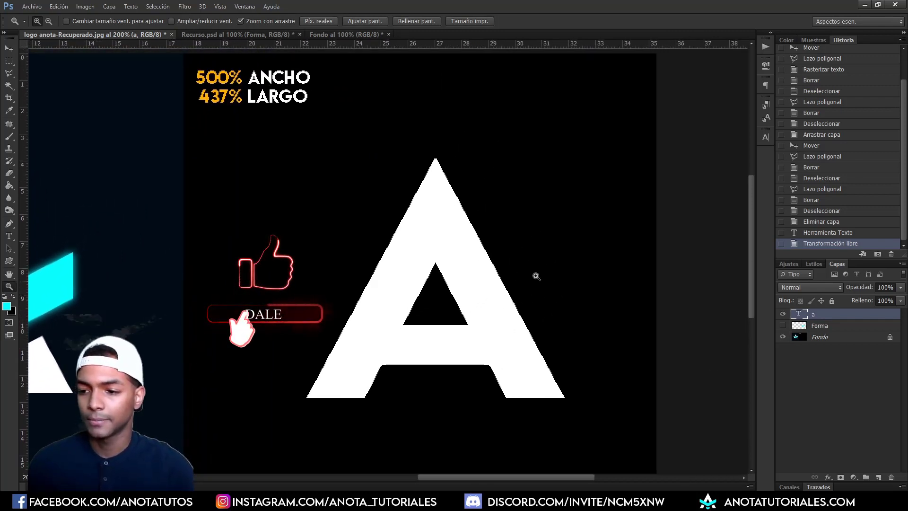
pyautogui.rightClick(821, 314)
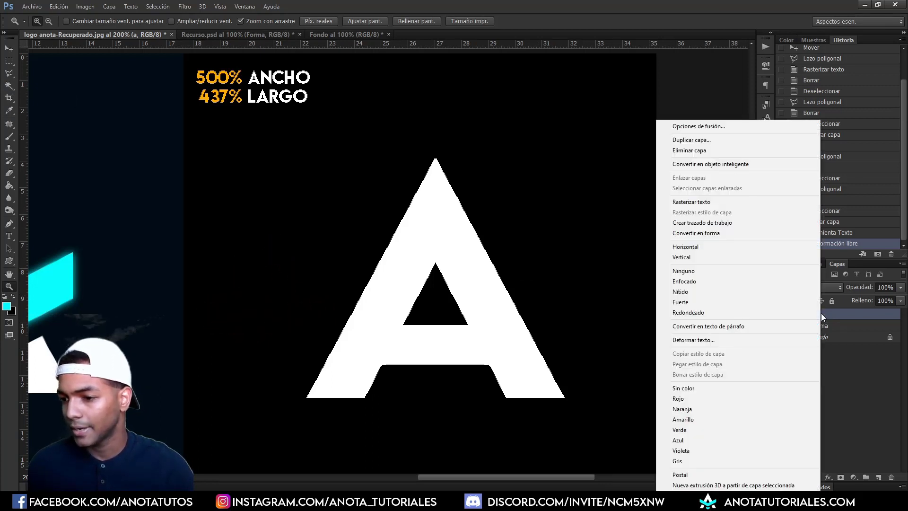
pyautogui.click(711, 201)
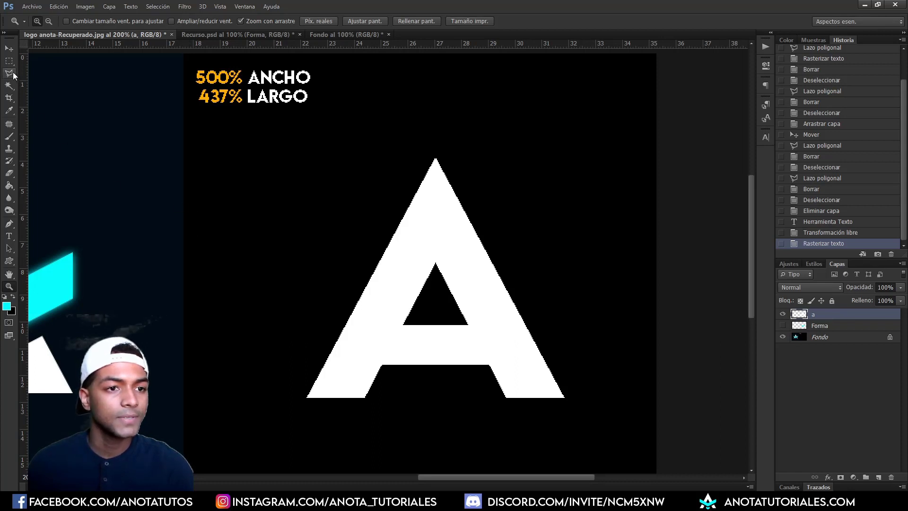
# Switch to the Polygonal Lasso tool with the letter zoomed in further.
pyautogui.moveTo(9, 73); pyautogui.dragTo(31, 84)
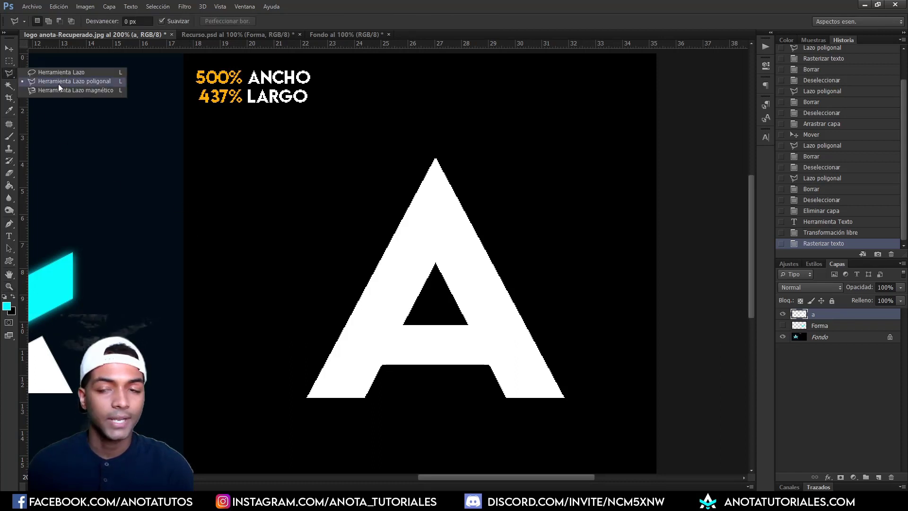
pyautogui.click(11, 77)
pyautogui.moveTo(9, 76); pyautogui.dragTo(65, 84)
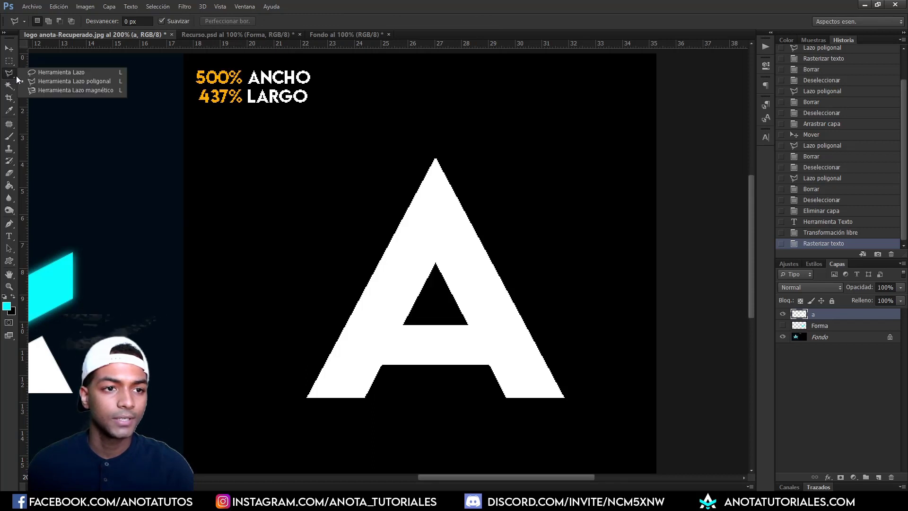
pyautogui.click(65, 83)
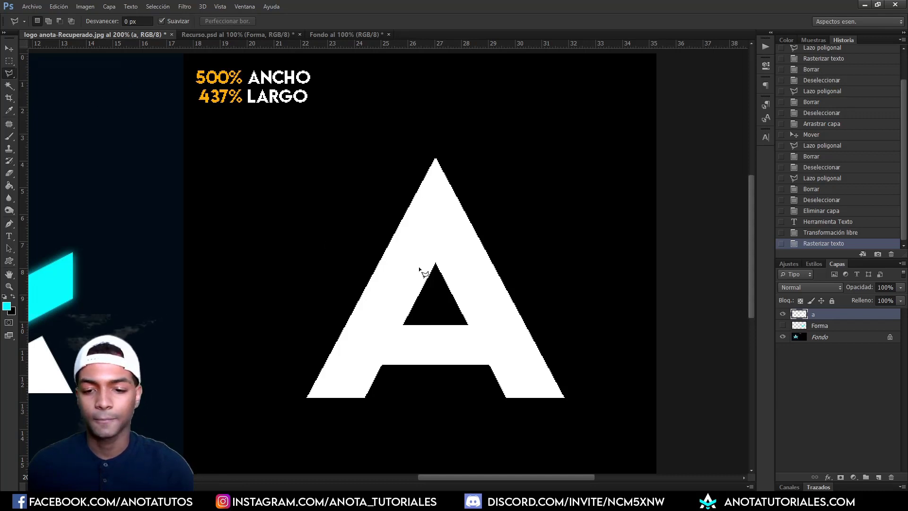
pyautogui.press('z')
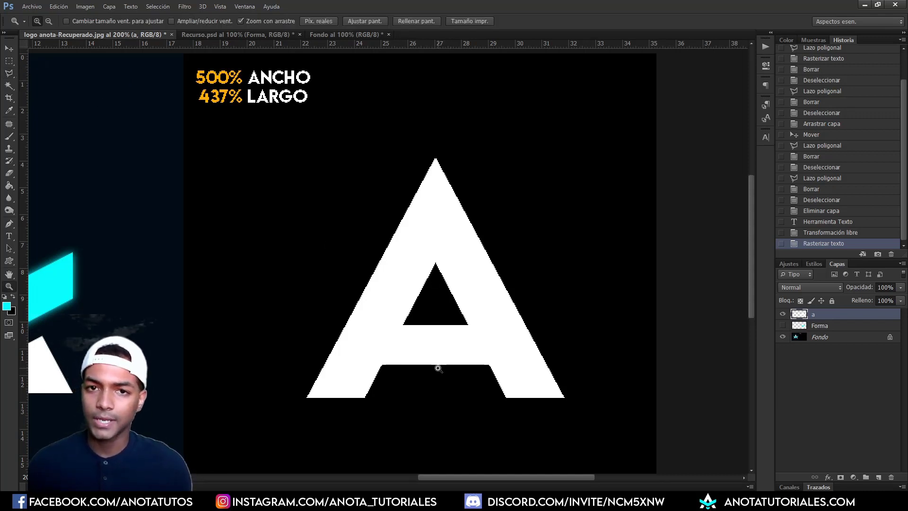
pyautogui.click(436, 380)
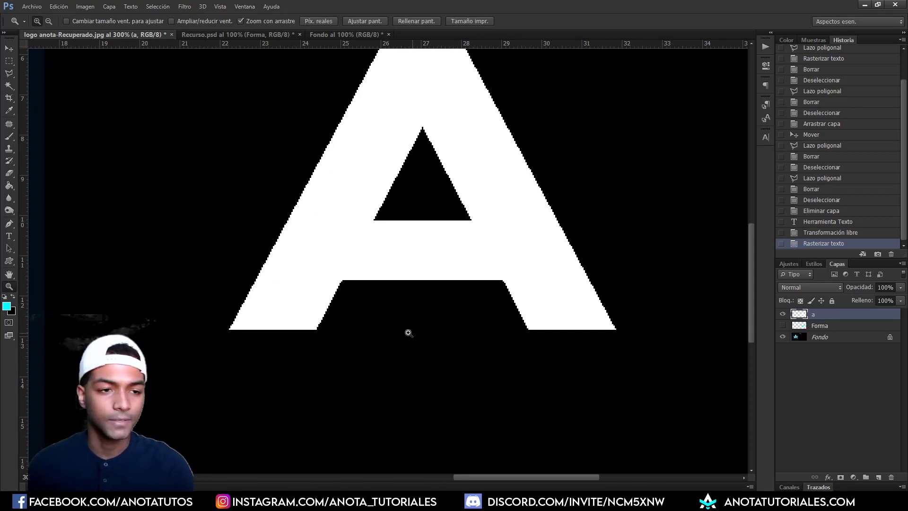
pyautogui.click(8, 78)
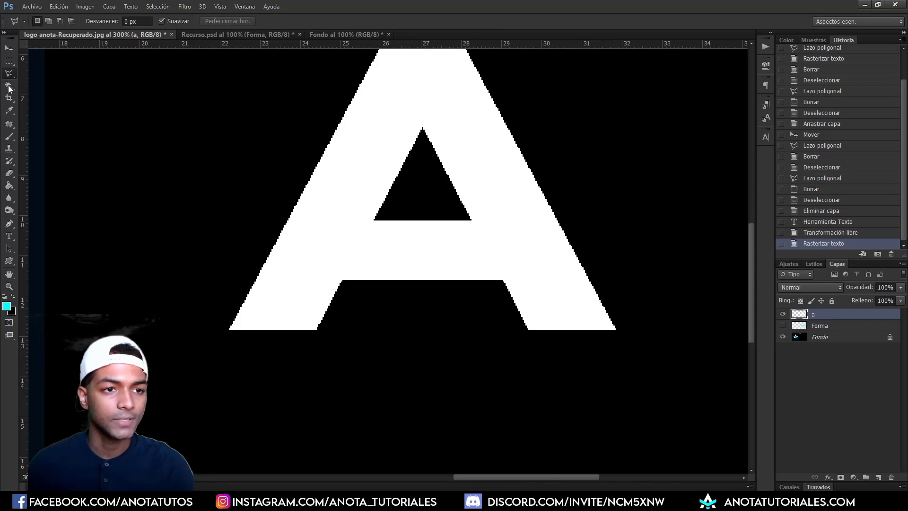
pyautogui.rightClick(9, 73)
pyautogui.click(57, 83)
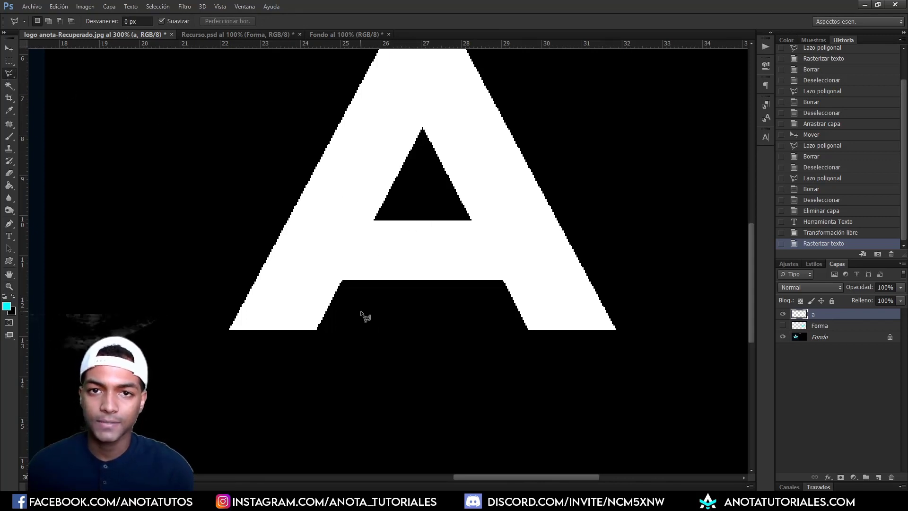
# Outline the A's crossbar with a four-corner polygonal selection.
pyautogui.click(387, 196)
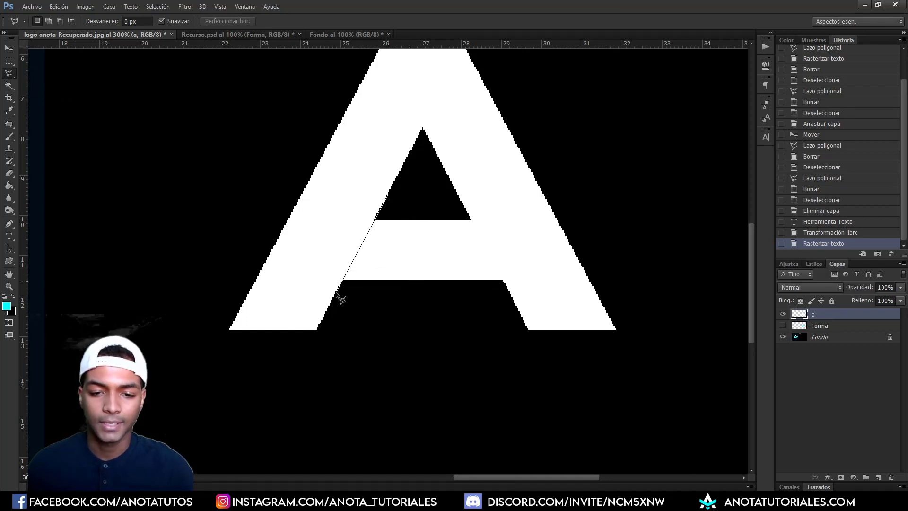
pyautogui.click(334, 296)
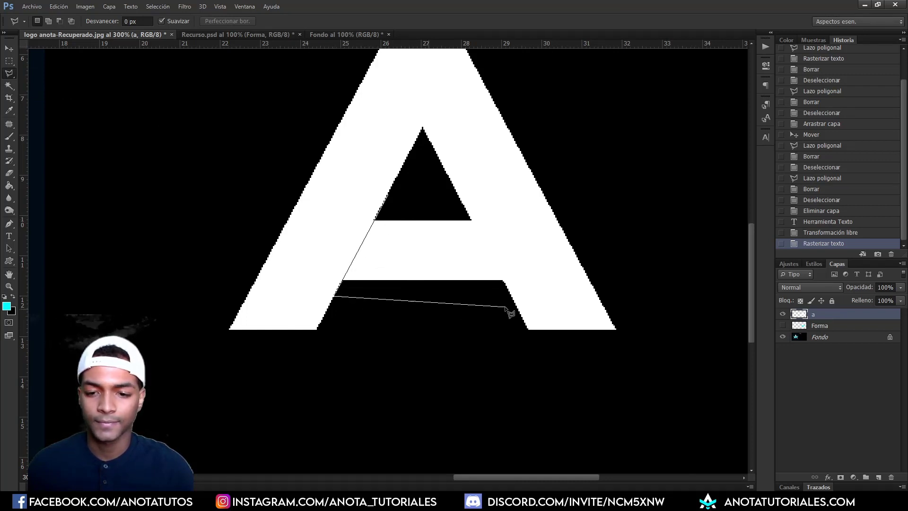
pyautogui.click(509, 293)
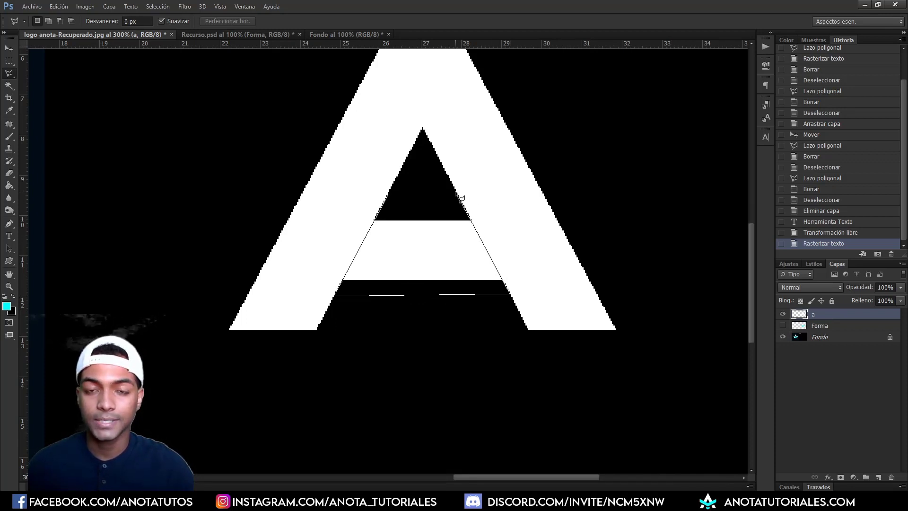
pyautogui.click(456, 193)
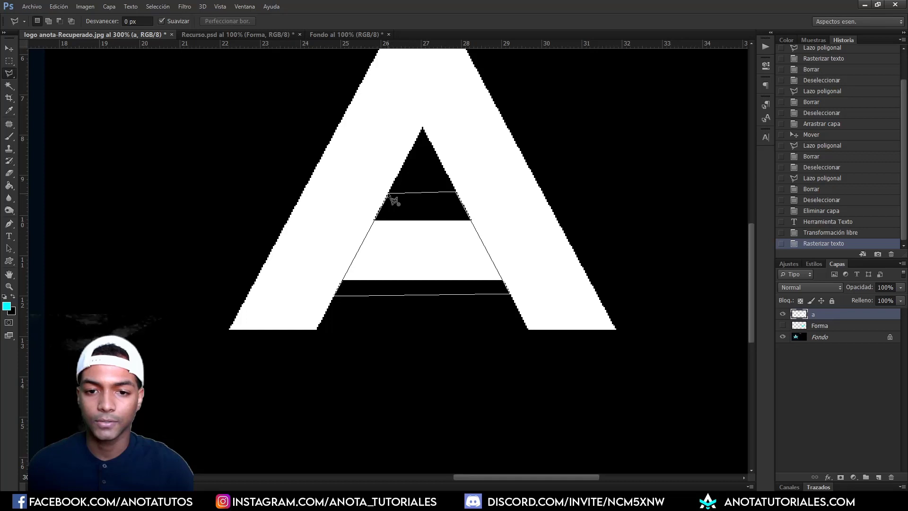
pyautogui.click(390, 195)
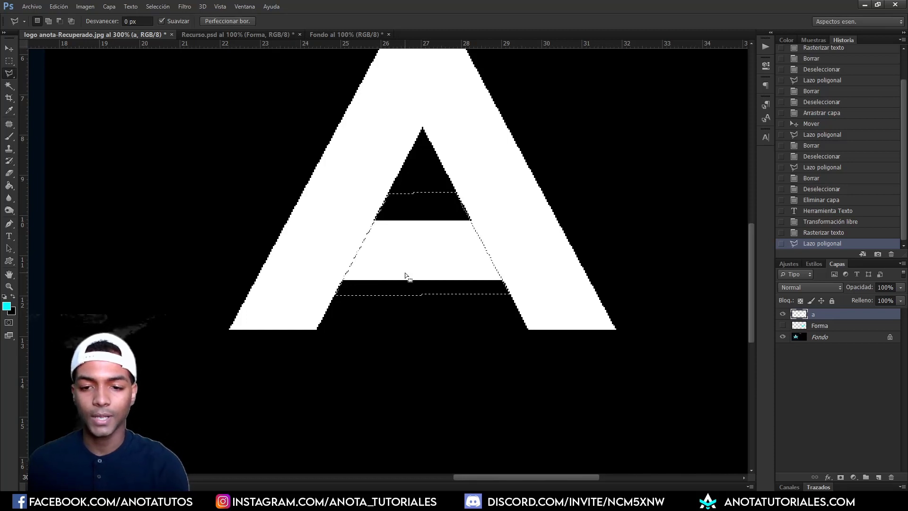
# Erase the selected crossbar with Edición > Borrar and deselect.
pyautogui.click(58, 7)
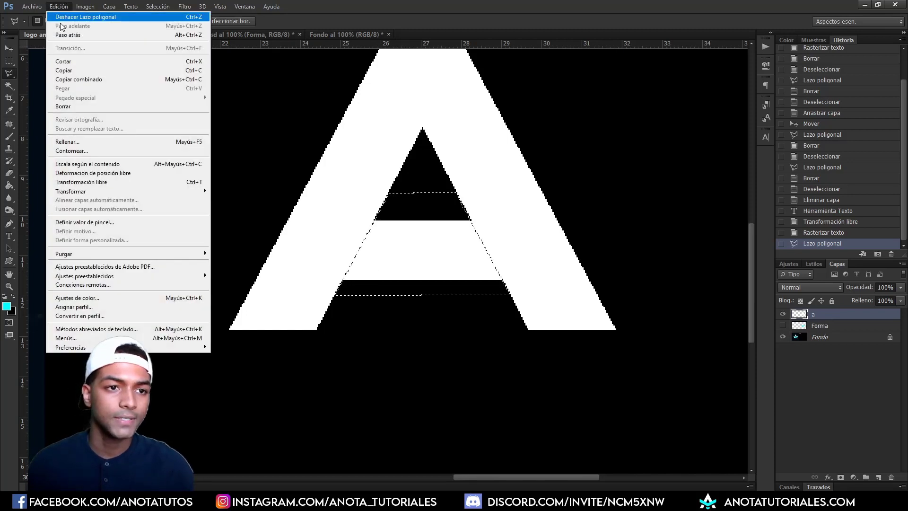
pyautogui.click(76, 106)
pyautogui.rightClick(410, 231)
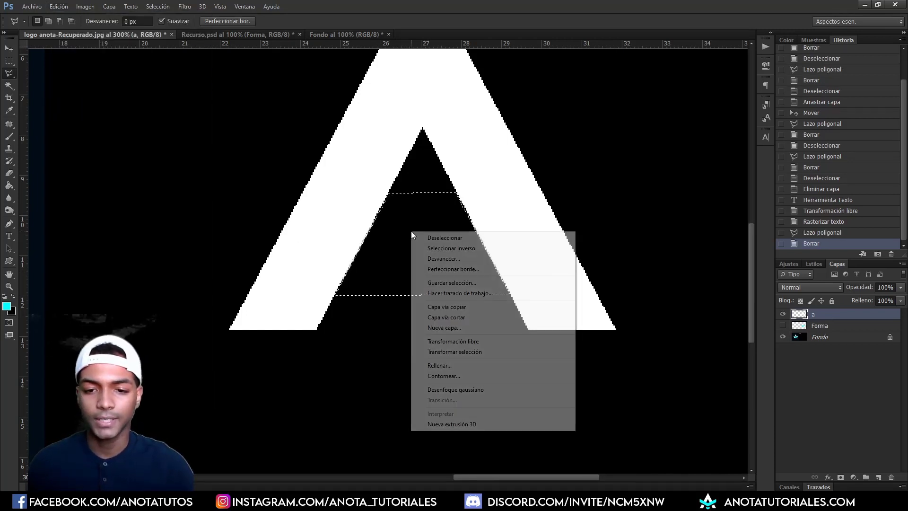
pyautogui.click(428, 237)
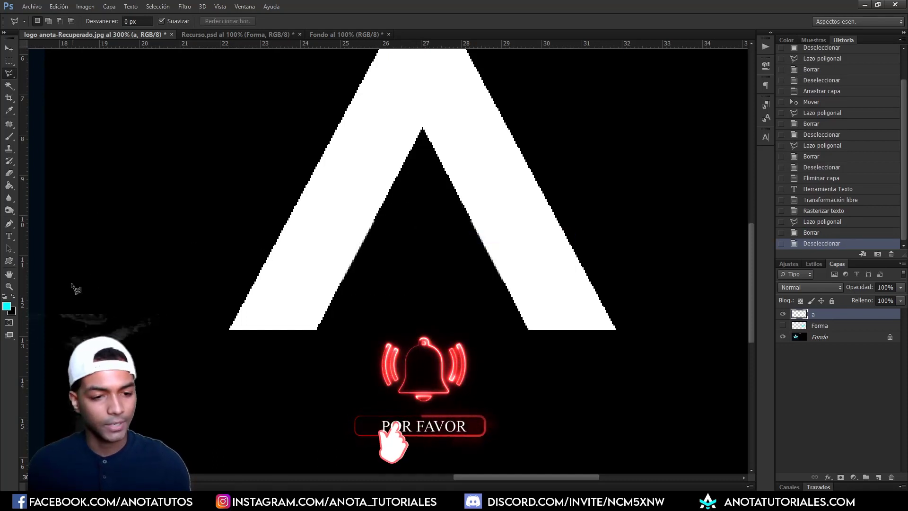
pyautogui.click(9, 286)
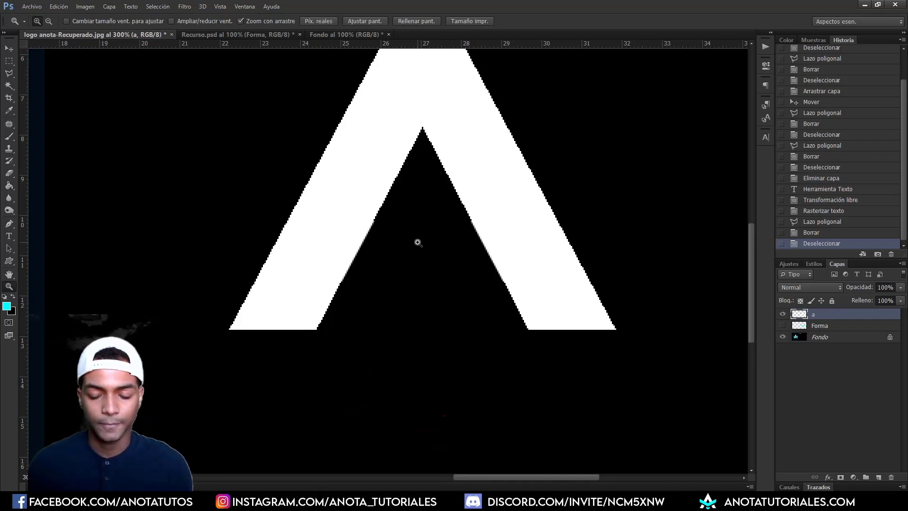
# Re-show the Forma chevron in Recurso.psd and drag it into the logo document with the Move tool.
pyautogui.rightClick(418, 243)
pyautogui.click(433, 247)
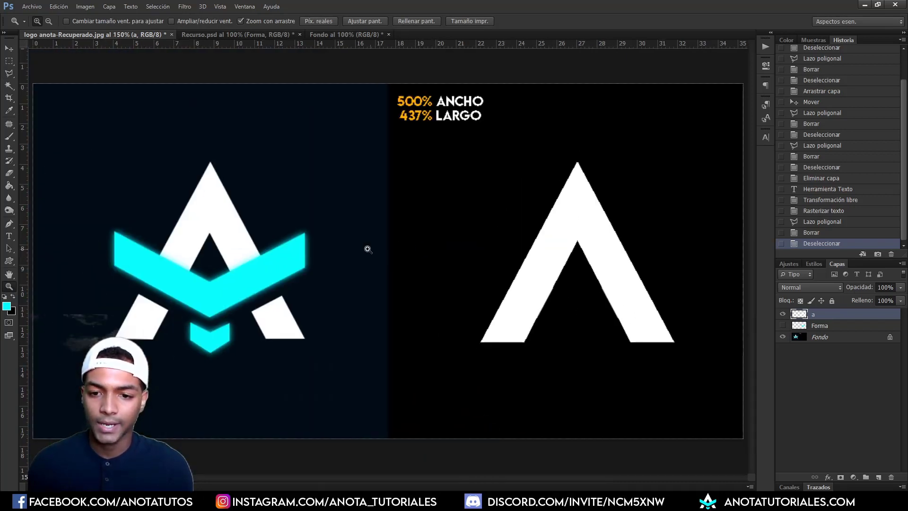
pyautogui.keyDown('alt'); pyautogui.click(395, 284); pyautogui.keyUp('alt')
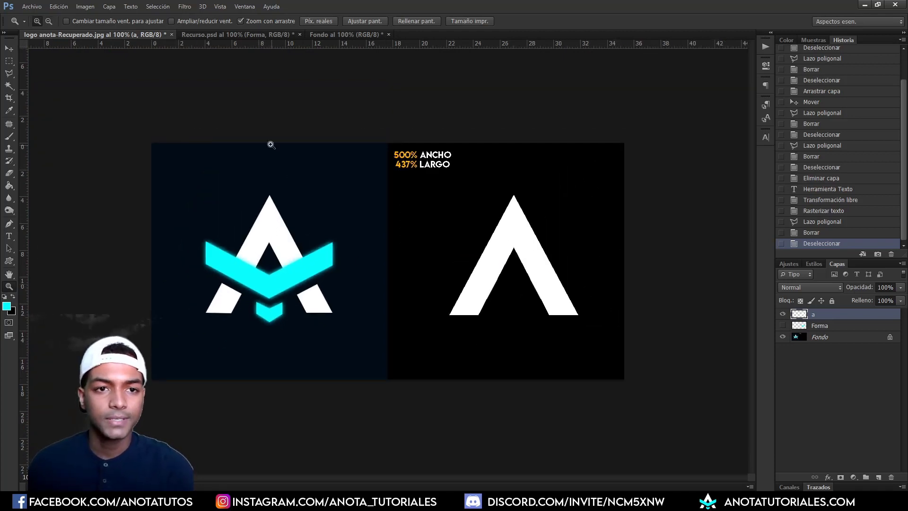
pyautogui.click(234, 35)
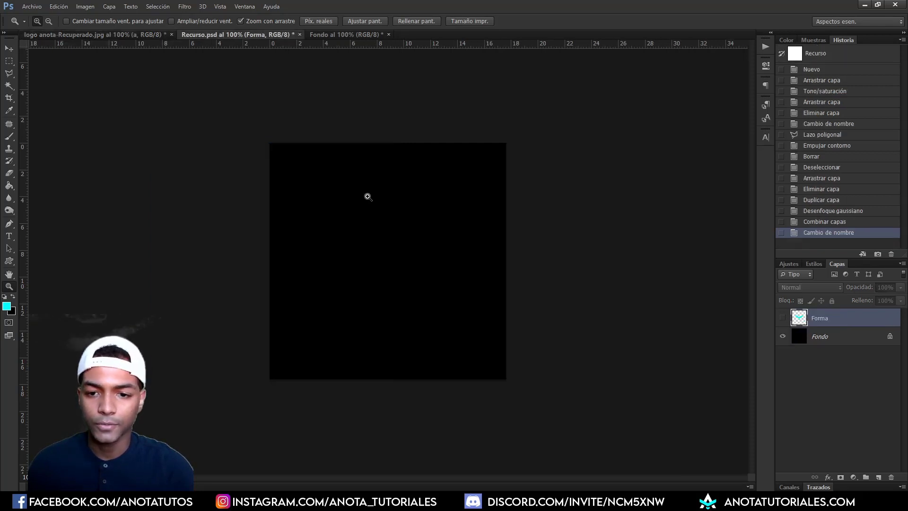
pyautogui.click(140, 35)
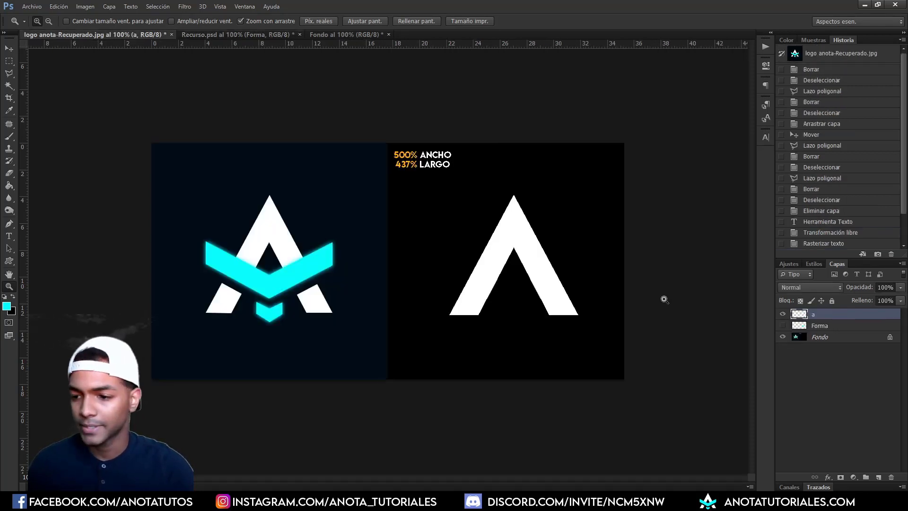
pyautogui.click(253, 36)
pyautogui.click(782, 317)
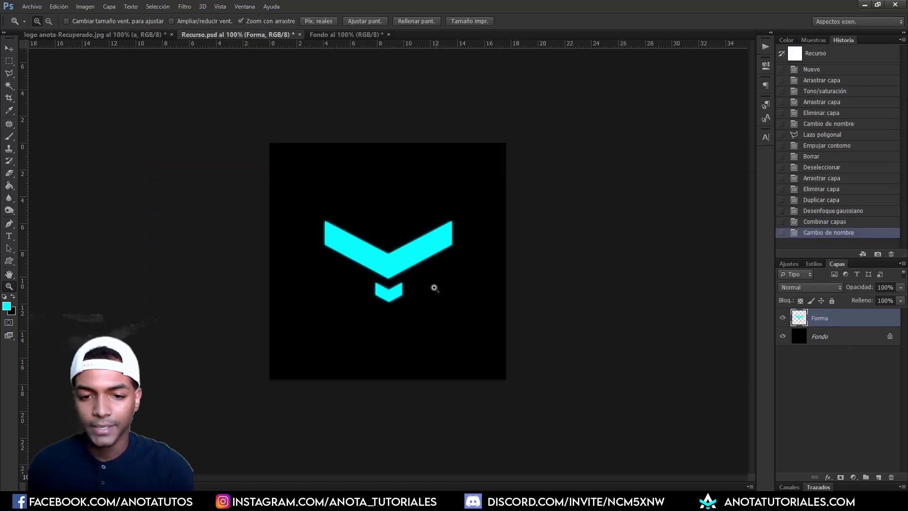
pyautogui.click(8, 48)
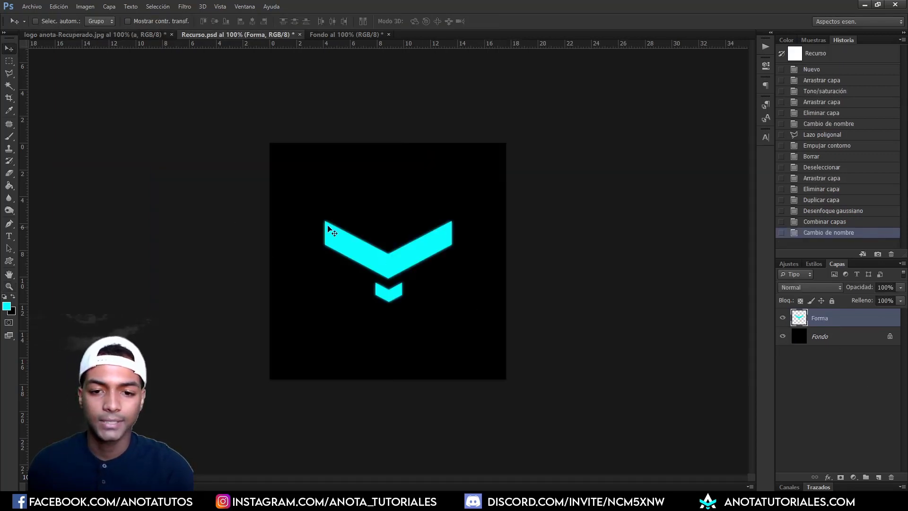
pyautogui.moveTo(376, 259)
pyautogui.mouseDown()
pyautogui.moveTo(506, 259)
pyautogui.moveTo(515, 279)
pyautogui.mouseUp()
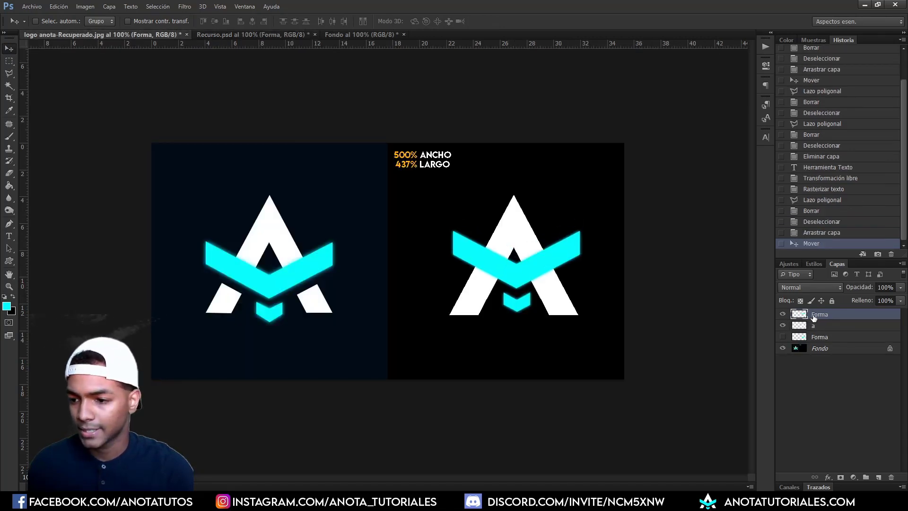
# Keep the Forma layer above 'a' and lower the chevron to match the reference.
pyautogui.moveTo(813, 317); pyautogui.dragTo(813, 330)
pyautogui.moveTo(513, 277); pyautogui.dragTo(514, 294)
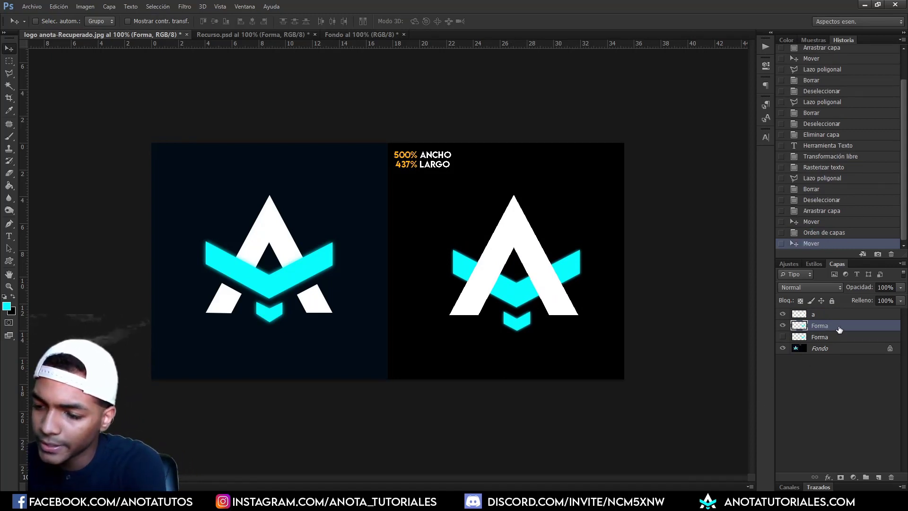
pyautogui.moveTo(839, 329); pyautogui.dragTo(835, 313)
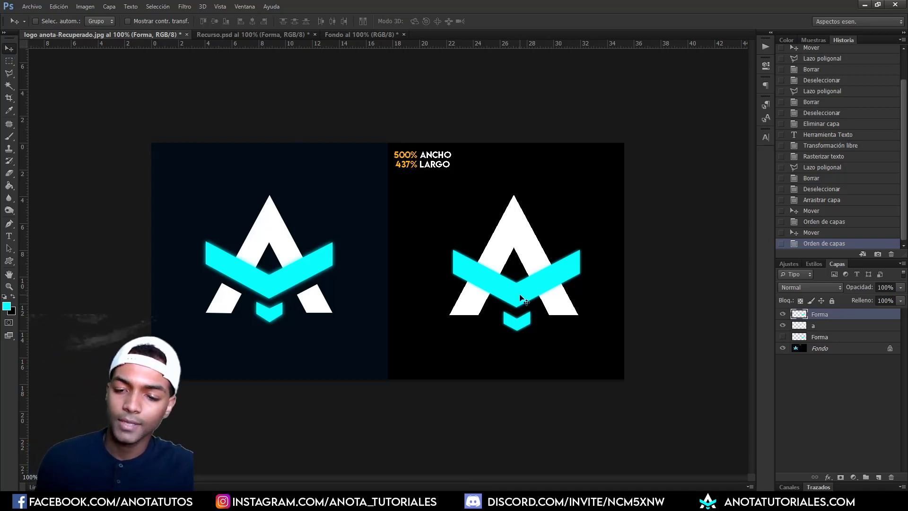
pyautogui.moveTo(519, 295); pyautogui.dragTo(522, 284)
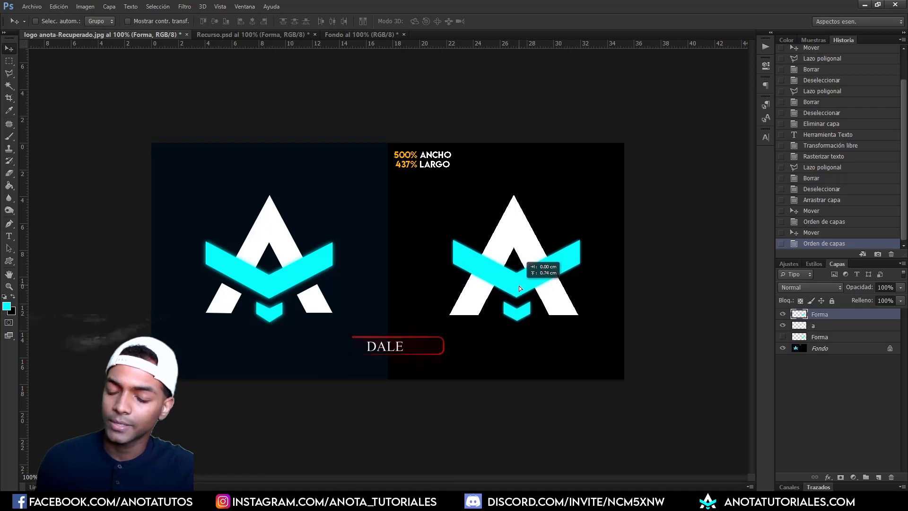
pyautogui.moveTo(521, 285); pyautogui.dragTo(519, 296)
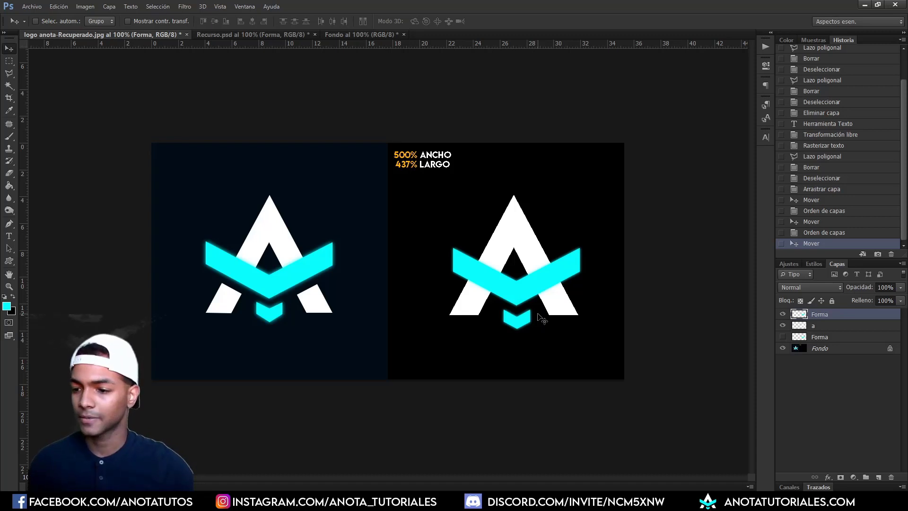
# Zoom in, select layer 'a', and switch to the Polygonal Lasso tool.
pyautogui.press('z')
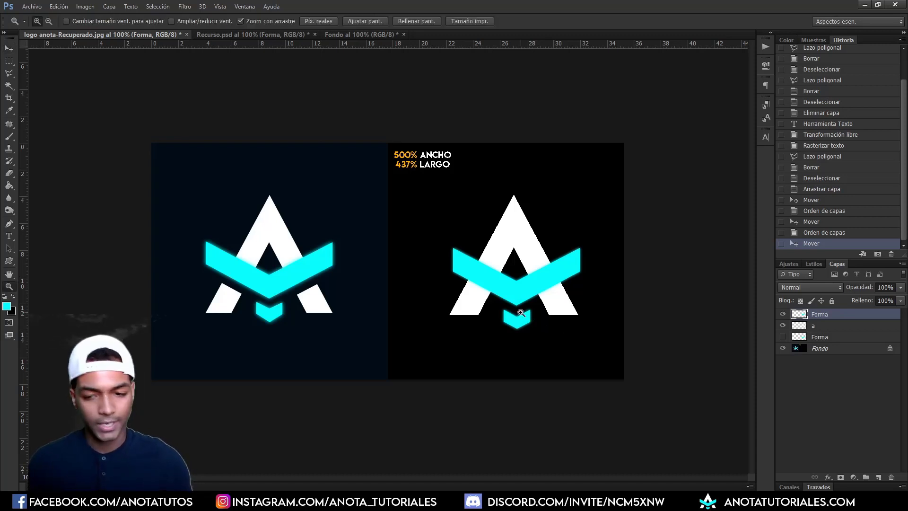
pyautogui.click(520, 312)
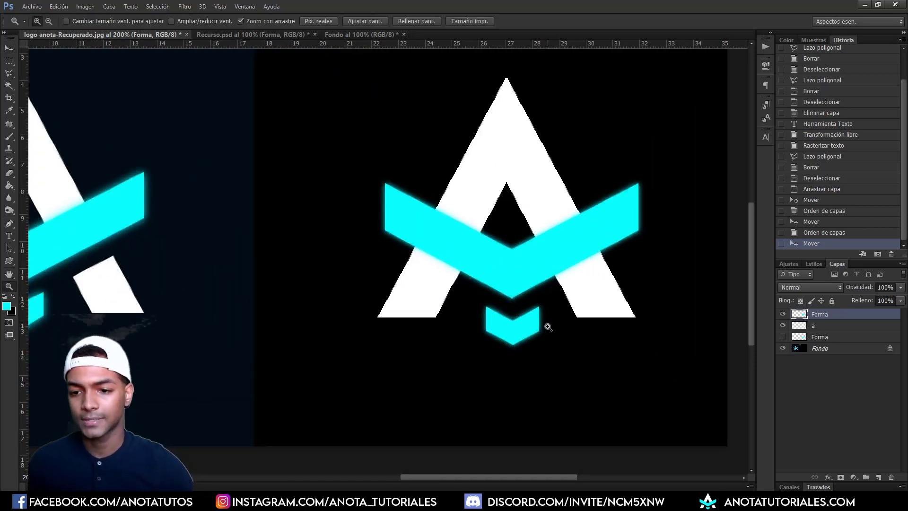
pyautogui.click(819, 328)
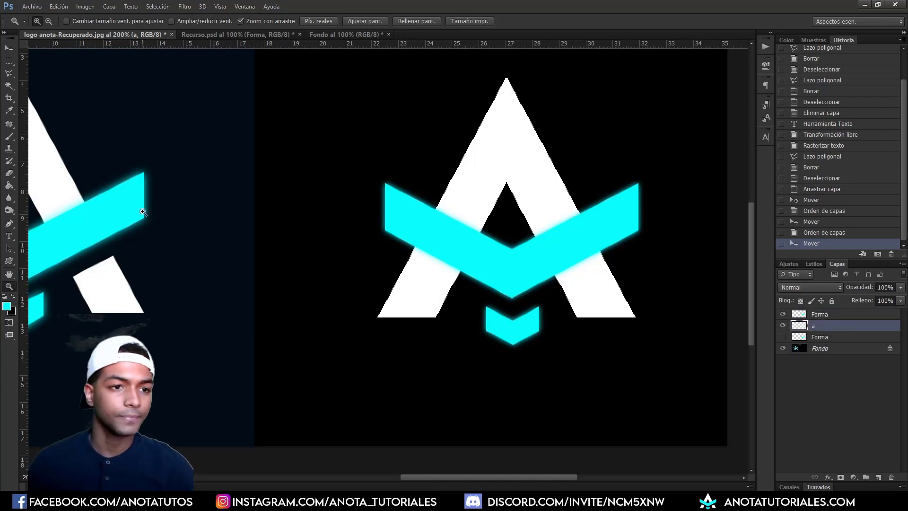
pyautogui.moveTo(9, 74); pyautogui.dragTo(55, 83)
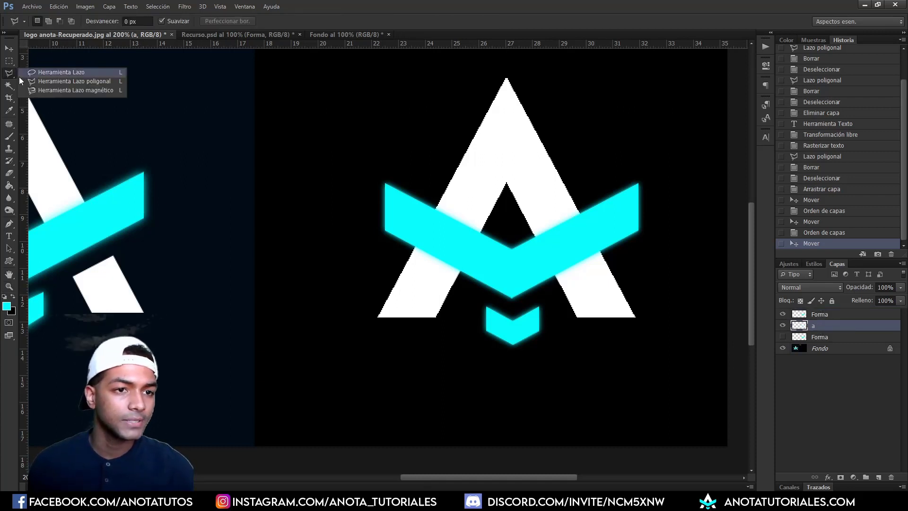
pyautogui.click(64, 81)
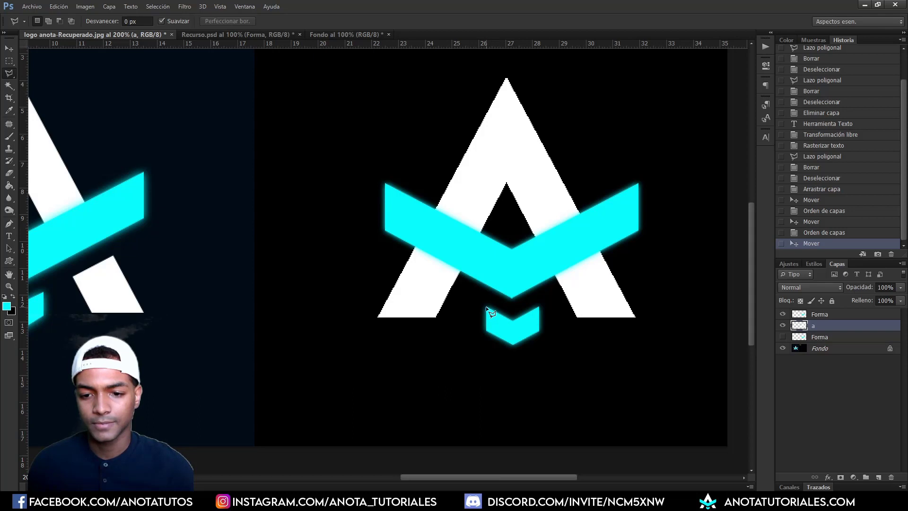
# Erase a strip under the chevron from the A's left leg, then deselect.
pyautogui.click(367, 245)
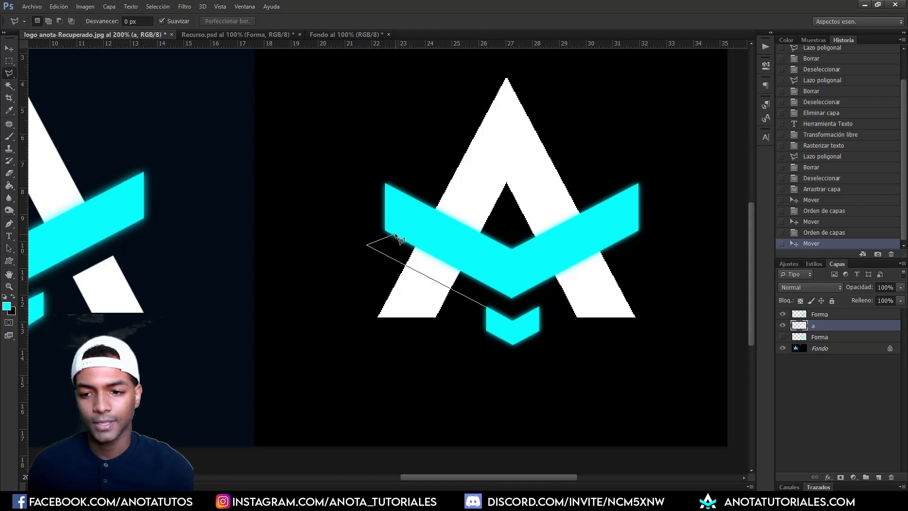
pyautogui.click(520, 289)
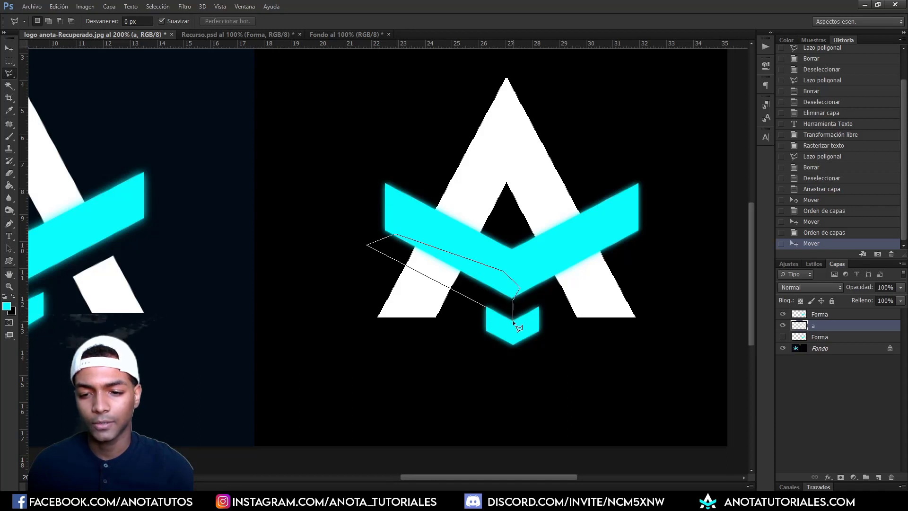
pyautogui.click(512, 319)
pyautogui.doubleClick(502, 303)
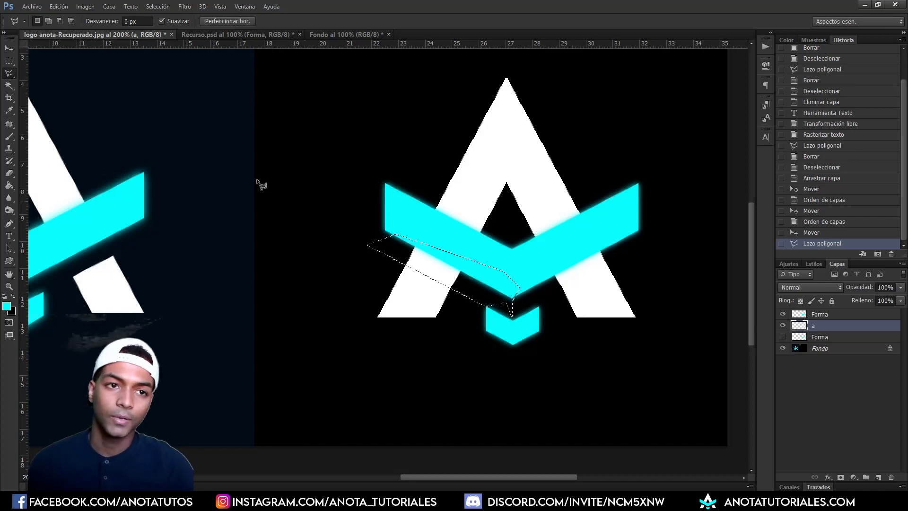
pyautogui.click(58, 6)
pyautogui.click(71, 111)
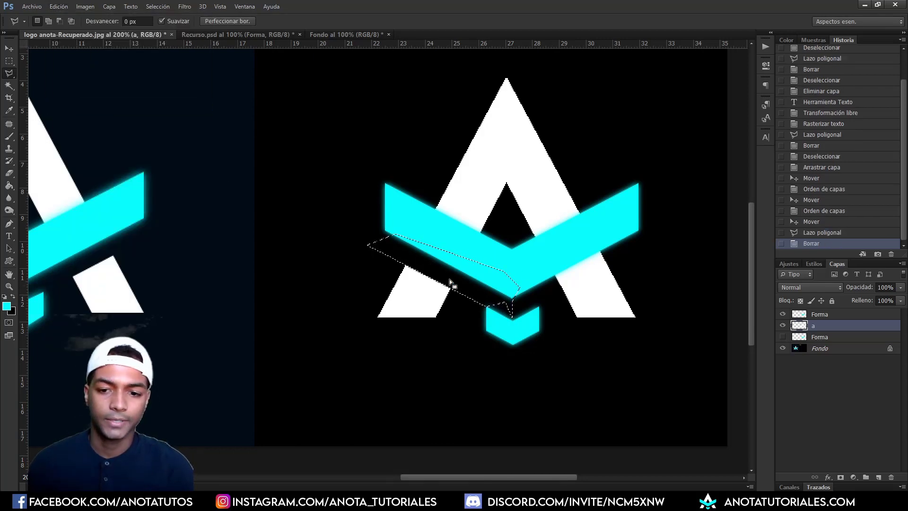
pyautogui.rightClick(439, 265)
pyautogui.click(468, 271)
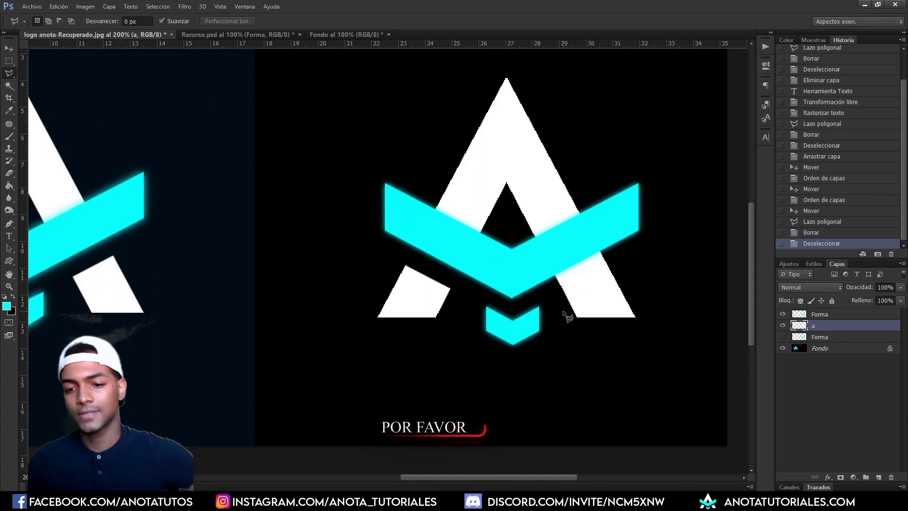
# Erase a strip under the chevron from the right leg, deselect, and zoom back out.
pyautogui.click(510, 296)
pyautogui.click(512, 323)
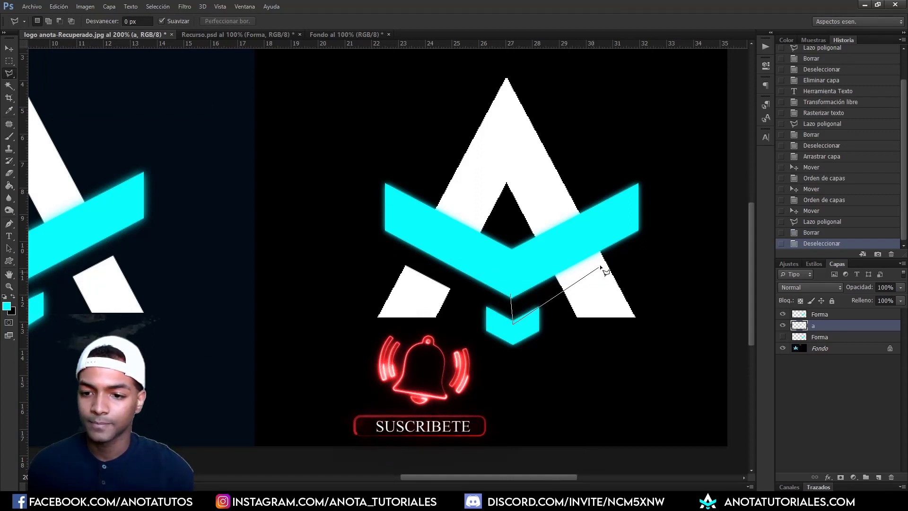
pyautogui.click(511, 296)
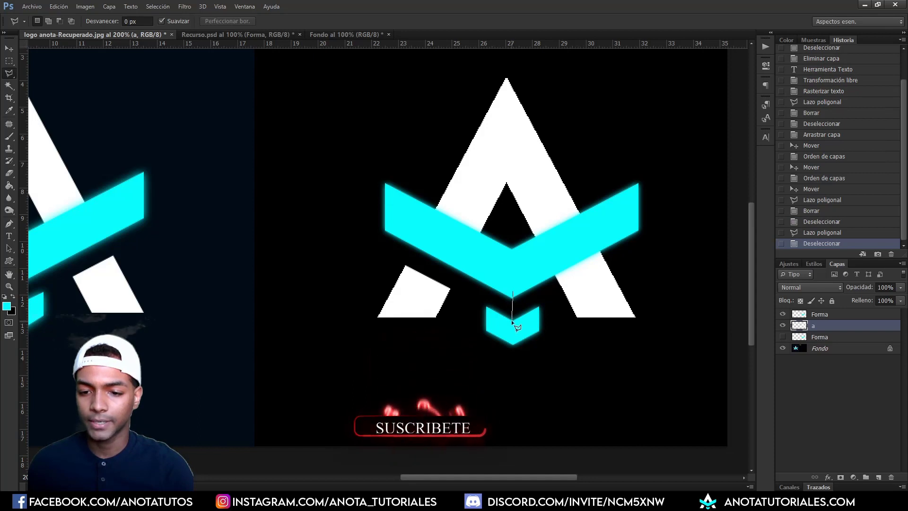
pyautogui.click(512, 319)
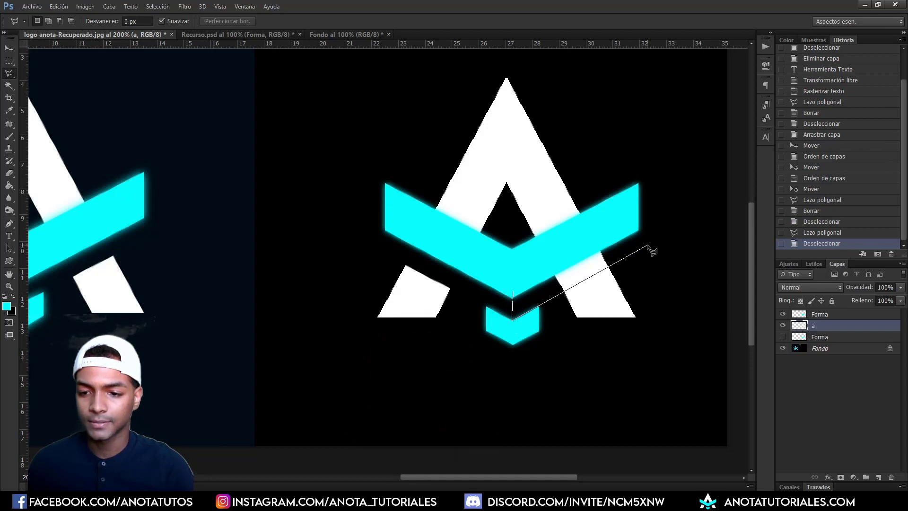
pyautogui.click(552, 255)
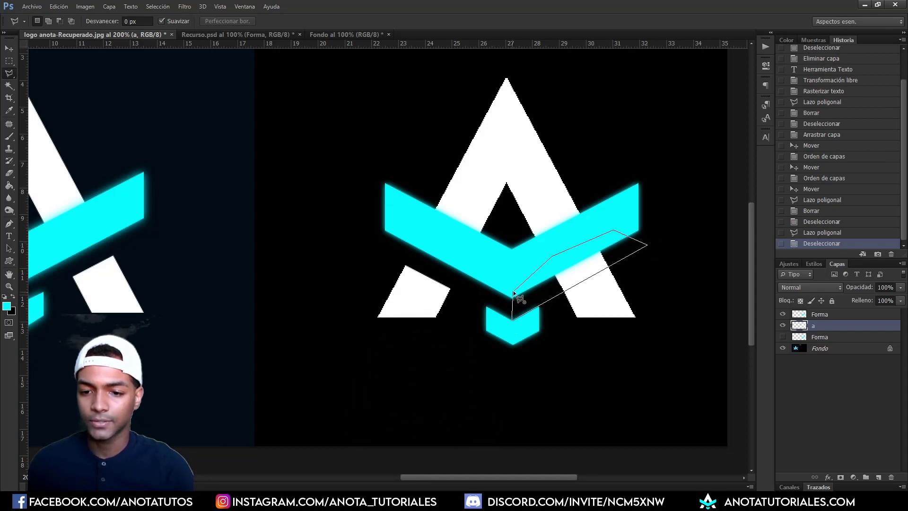
pyautogui.click(512, 291)
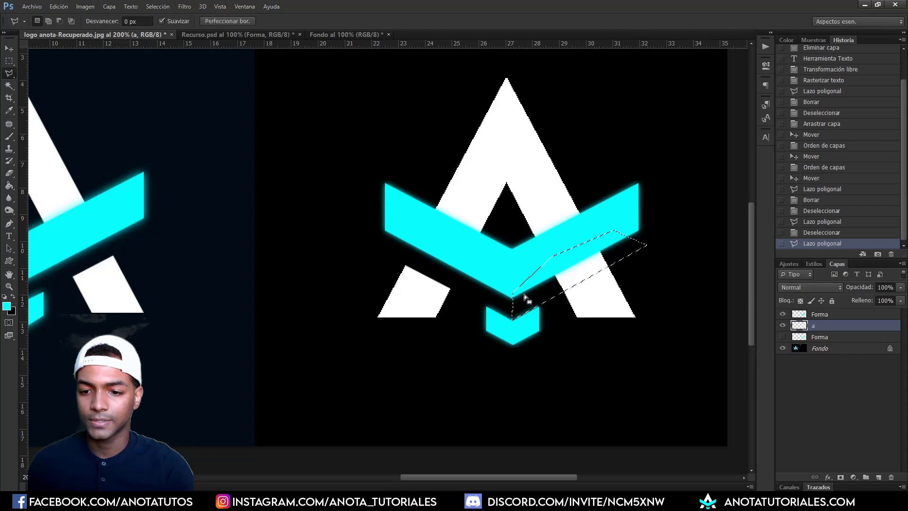
pyautogui.click(58, 7)
pyautogui.click(69, 106)
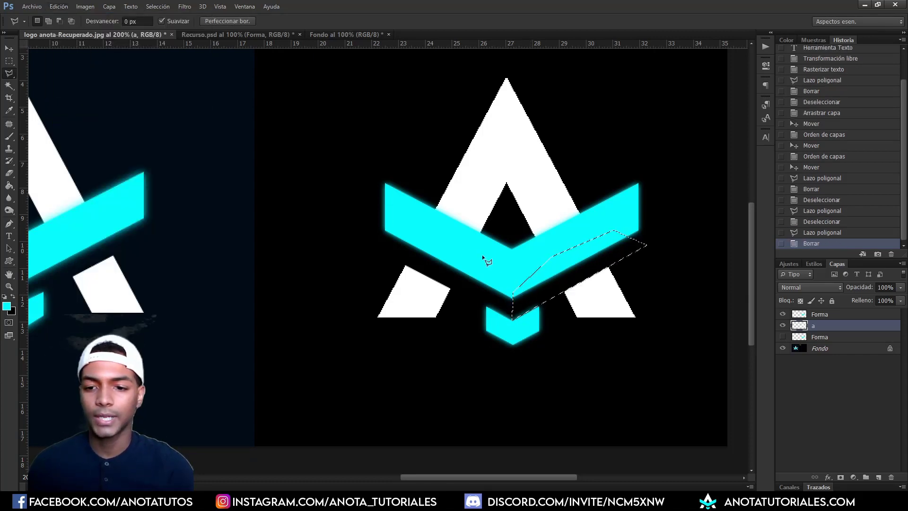
pyautogui.rightClick(560, 268)
pyautogui.click(574, 272)
pyautogui.press('z')
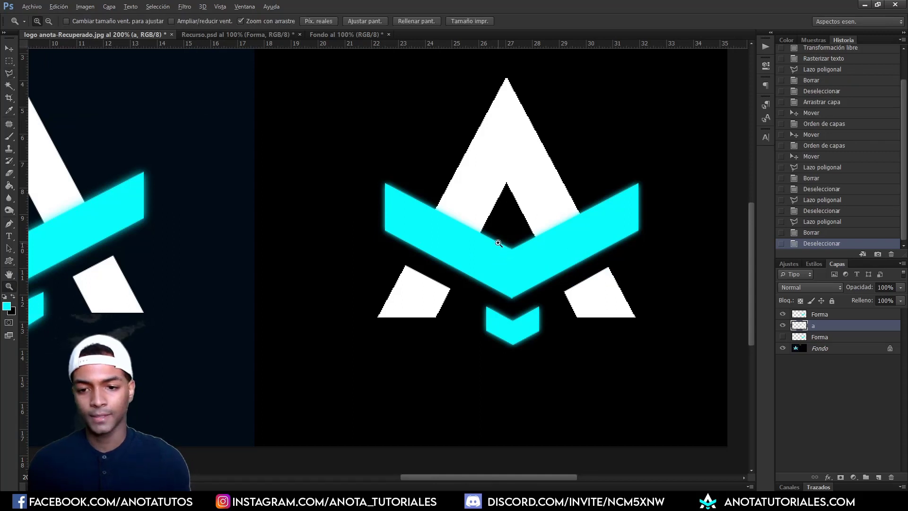
pyautogui.keyDown('alt'); pyautogui.click(497, 243); pyautogui.keyUp('alt')
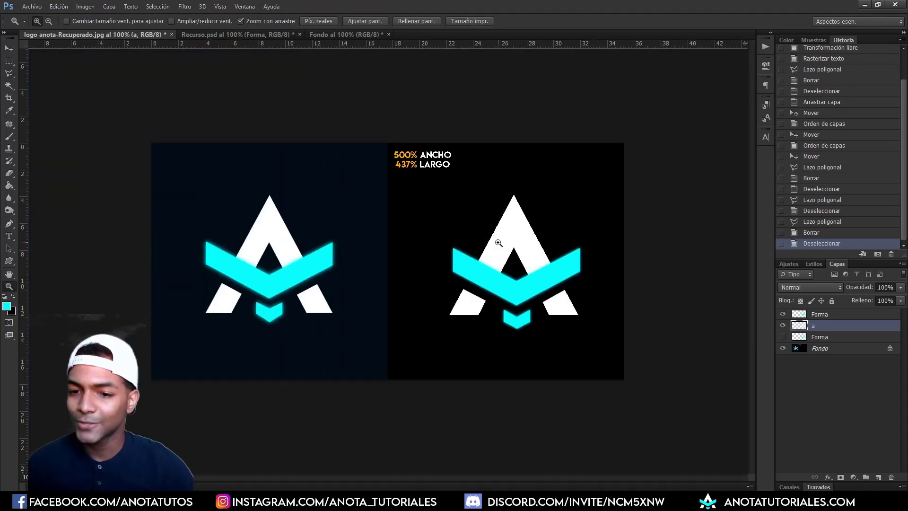